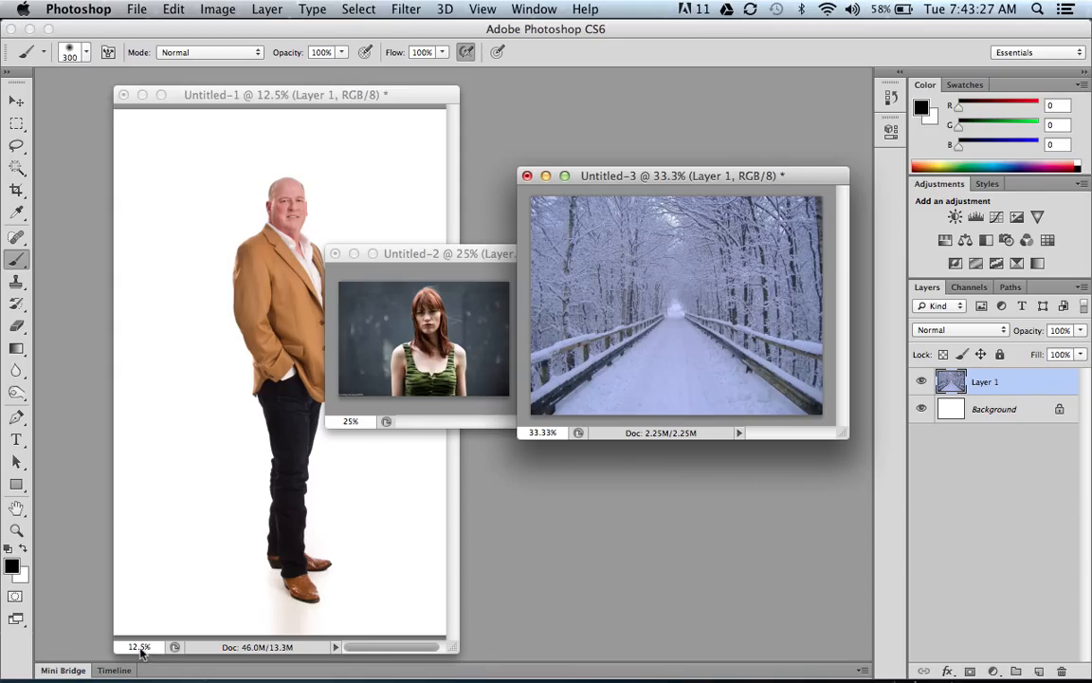
Step: View the full-length picture of the man at 100% zoom to judge its actual pixel size
left_click(139, 648)
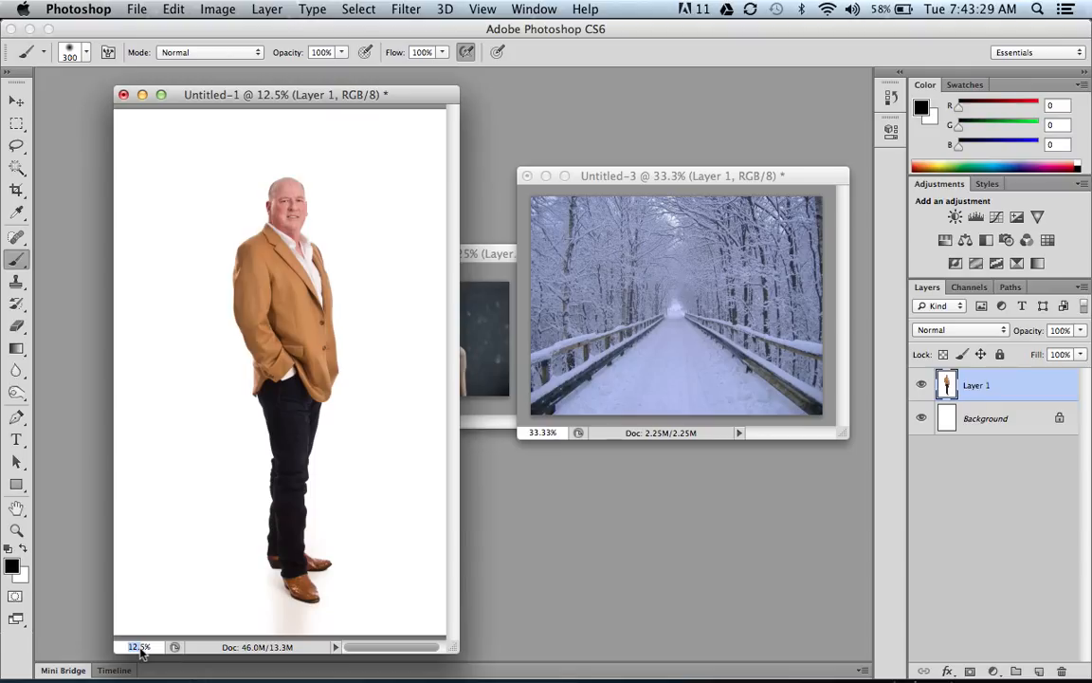
type("100")
key("BackSpace")
key("Return")
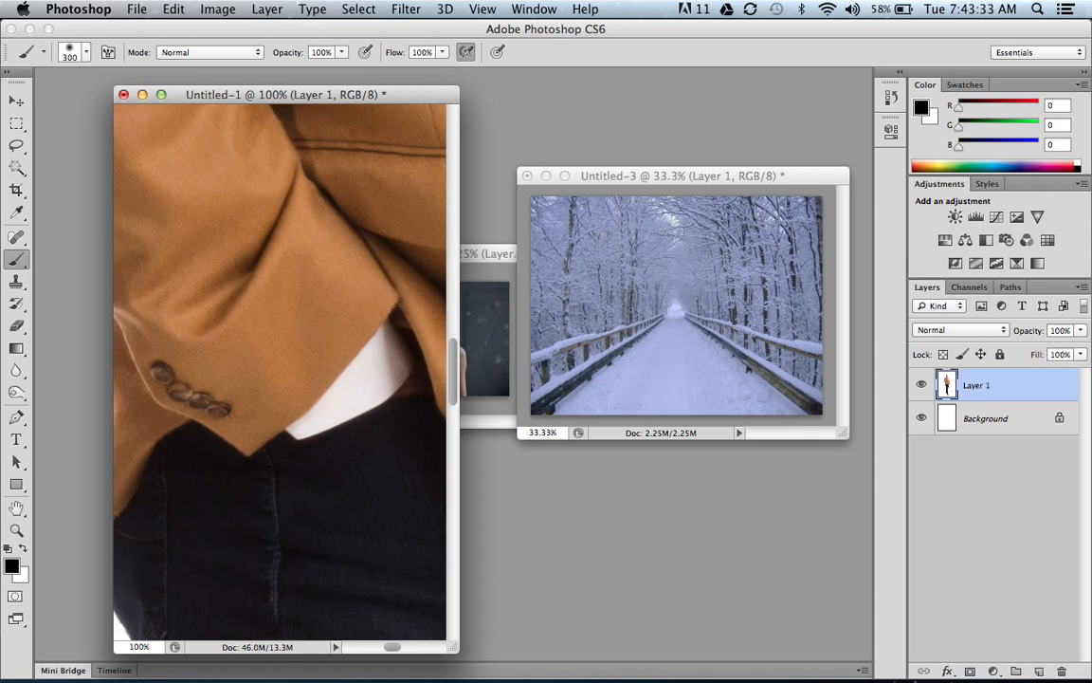
Step: View the red-haired woman's picture at 100% zoom in an enlarged document window to compare its actual size
left_click(473, 423)
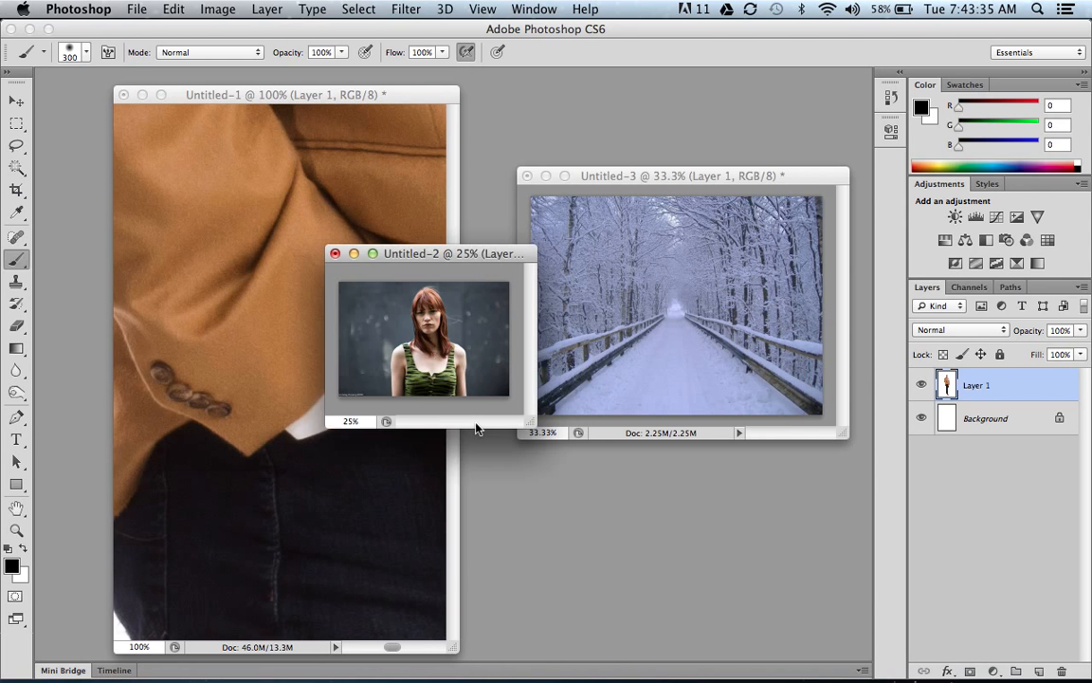
left_click(351, 421)
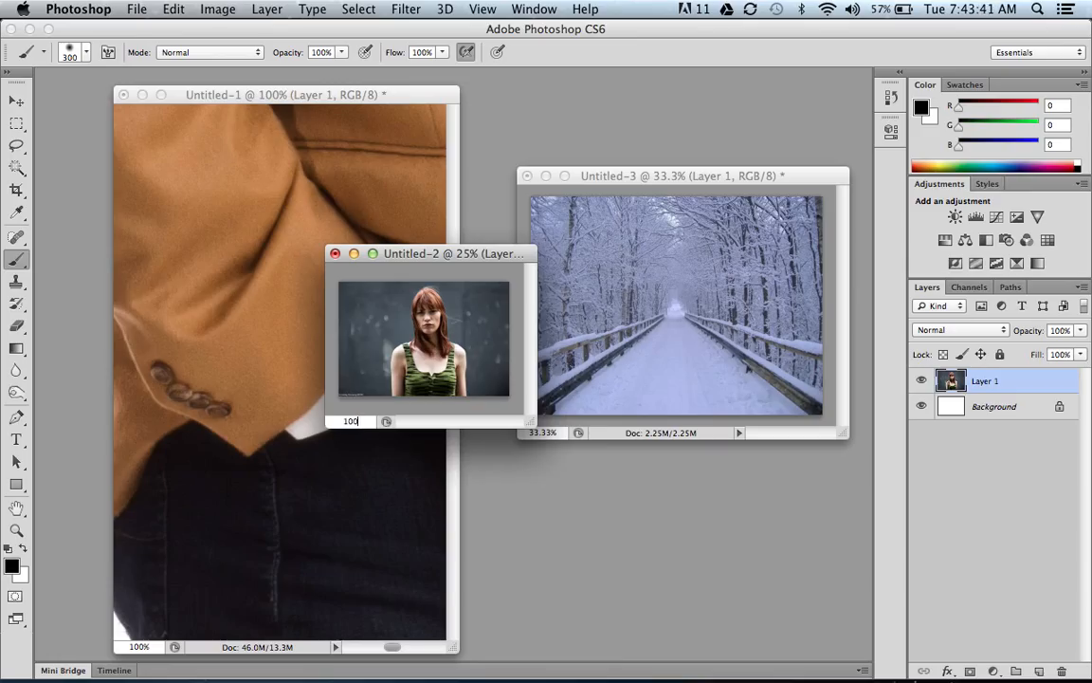
key("Return")
left_click_drag(531, 426, 596, 479)
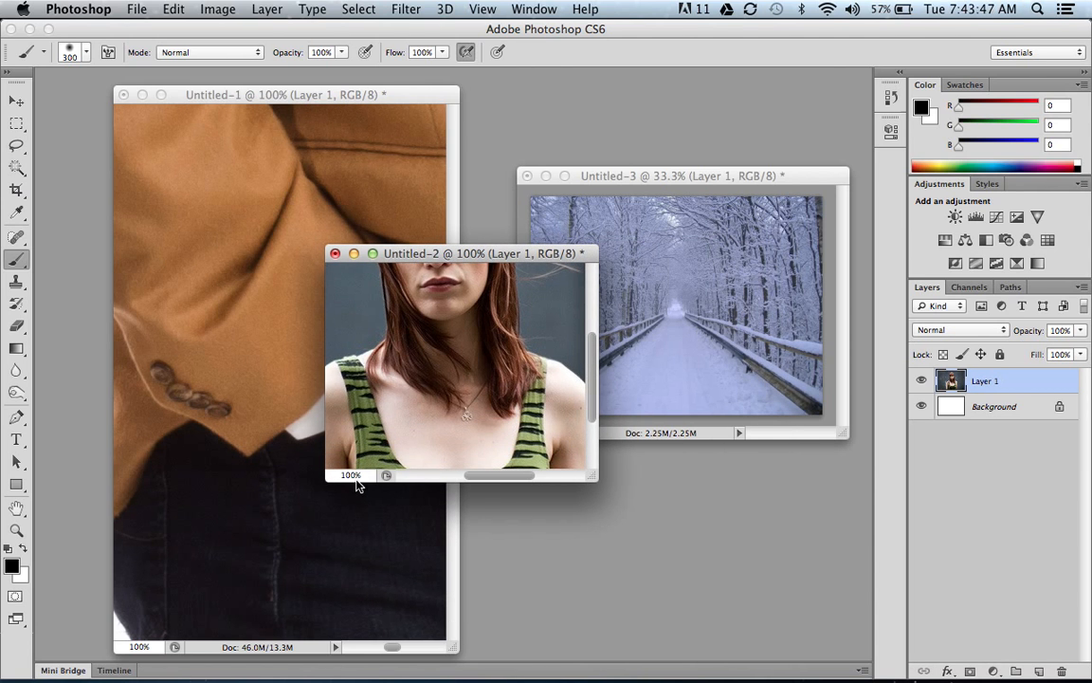
Step: Show the woman's whole picture at 50% zoom and minimize the document window of the man's picture
key("super+0")
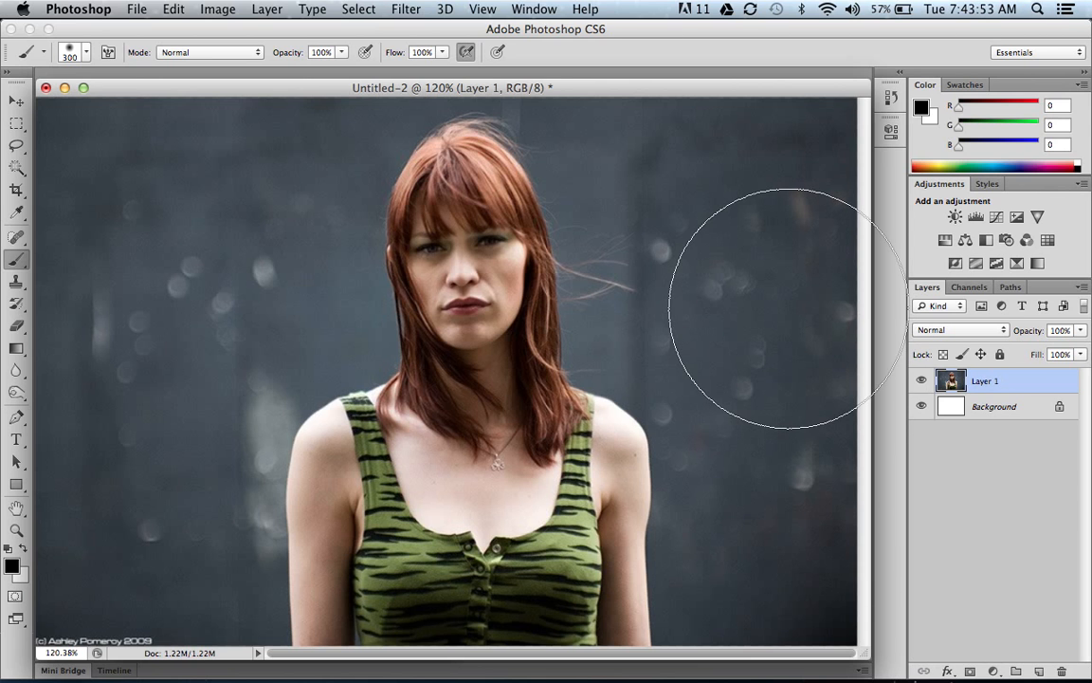
key("super+minus")
key("super+minus")
key("super+minus")
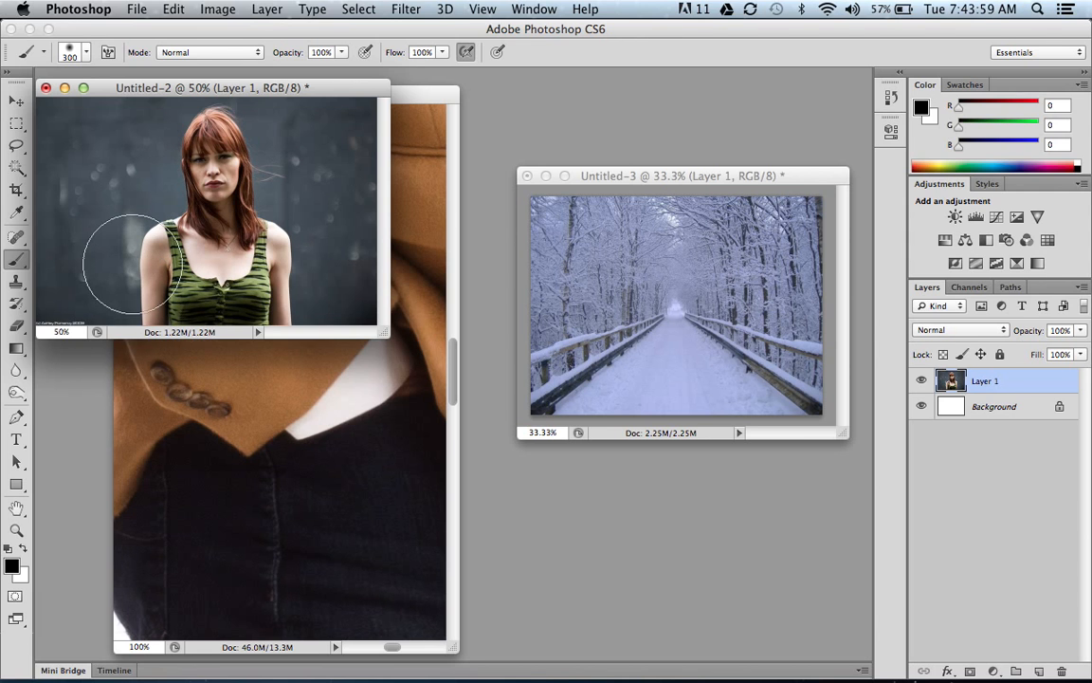
key("ctrl+Up")
left_click(473, 262)
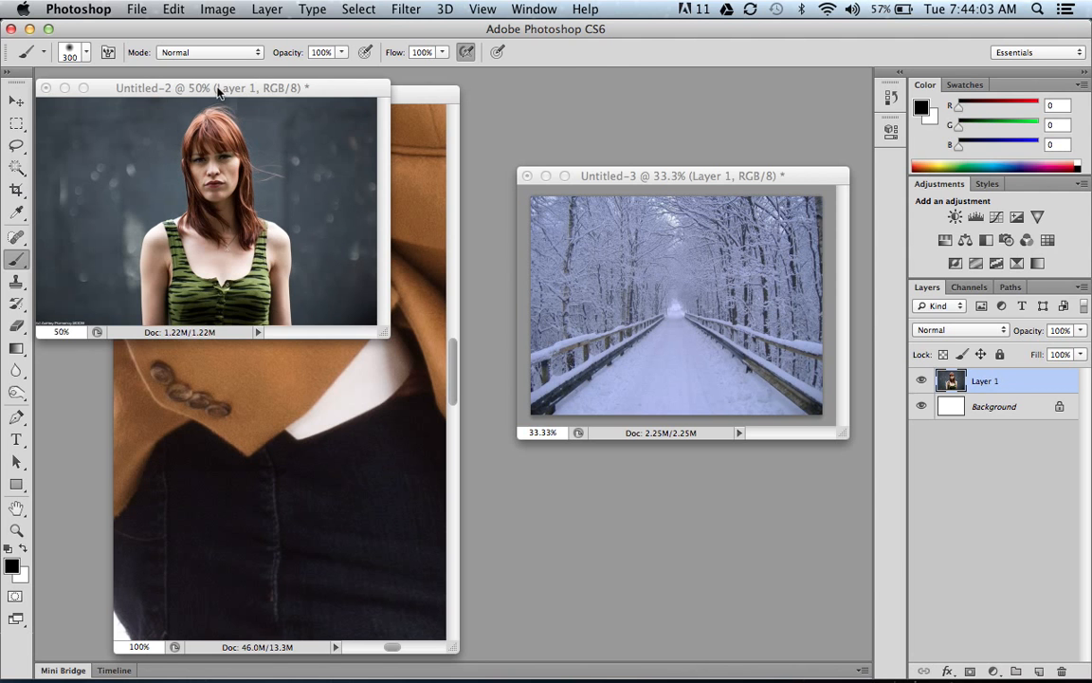
left_click_drag(218, 90, 314, 140)
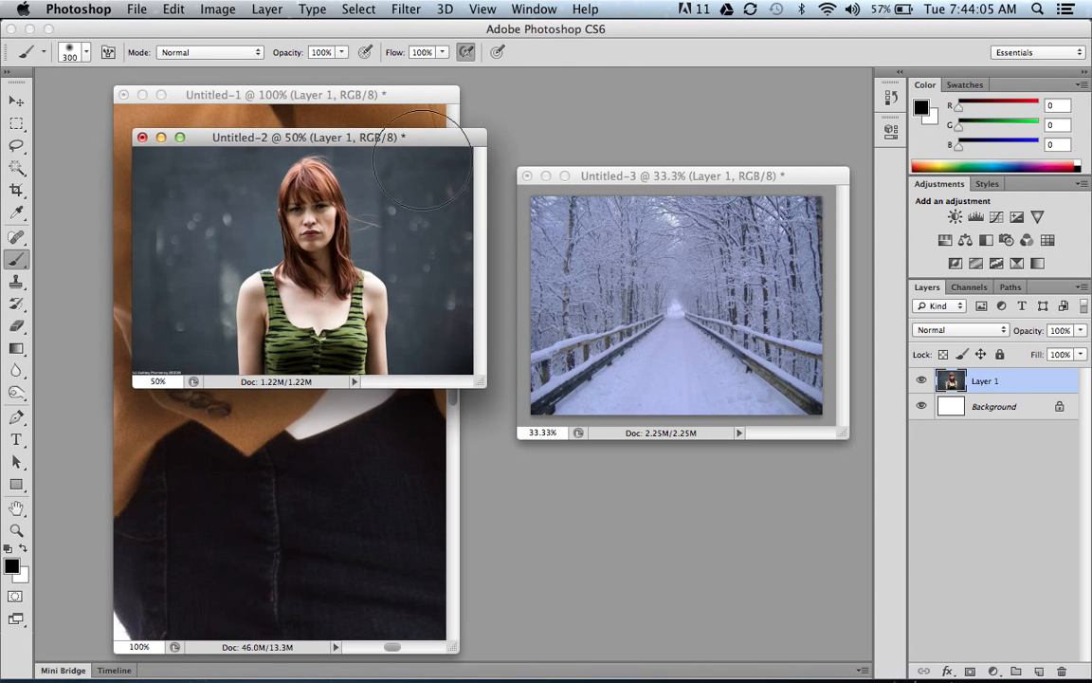
left_click(143, 95)
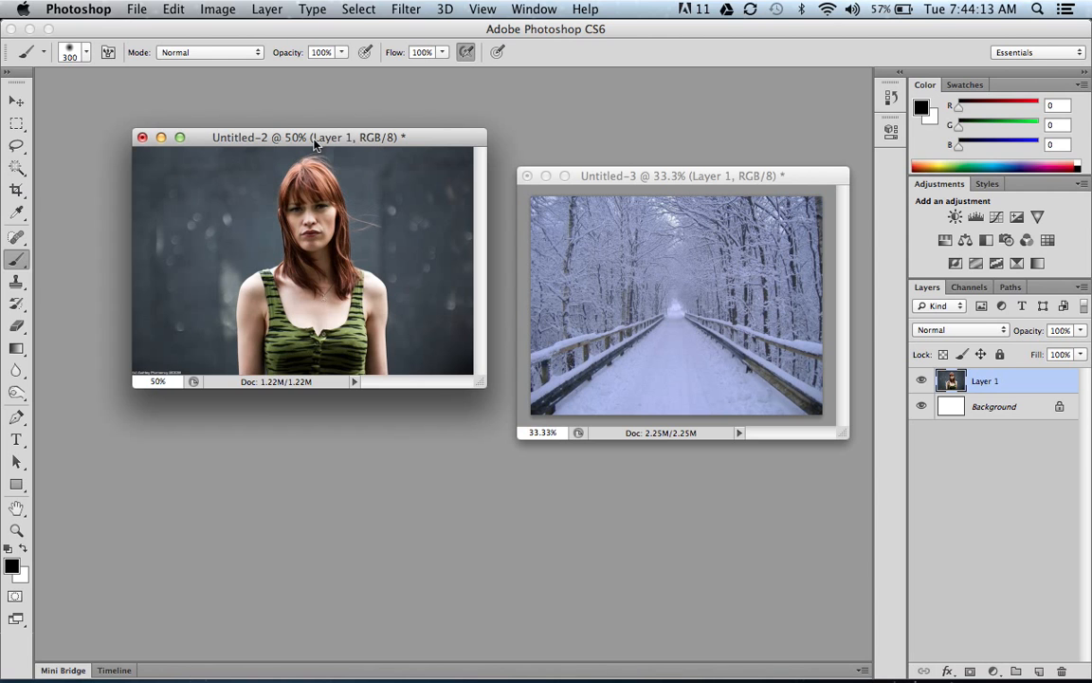
Step: Resample the woman's picture to a resolution of 200 pixels/inch, keeping its proportions constrained
left_click(210, 10)
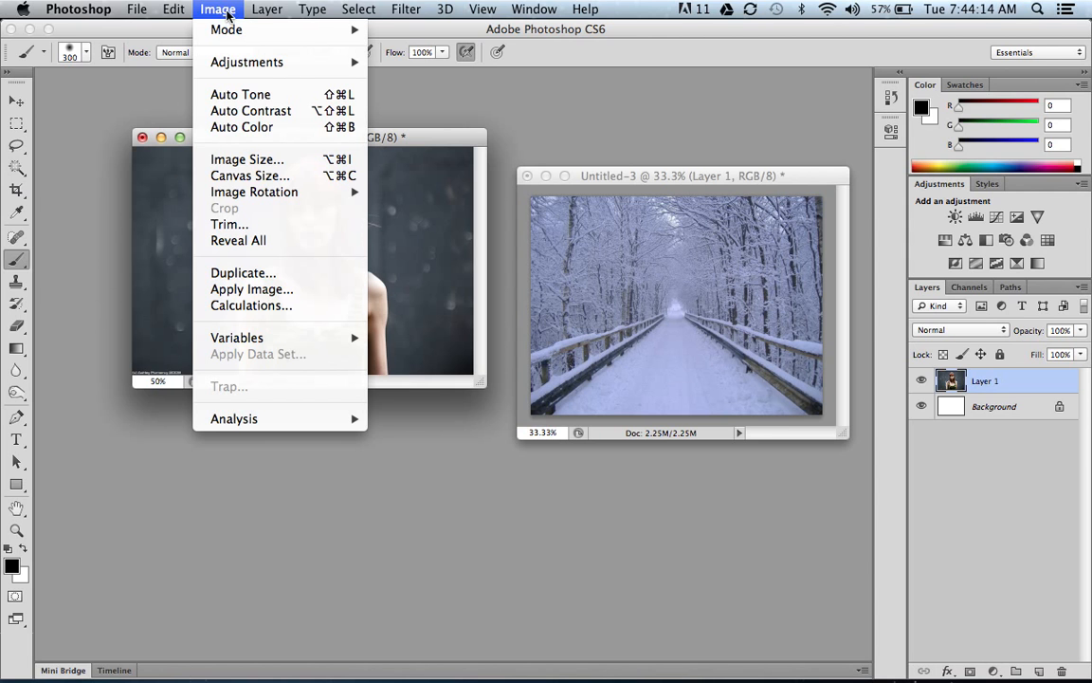
left_click(234, 163)
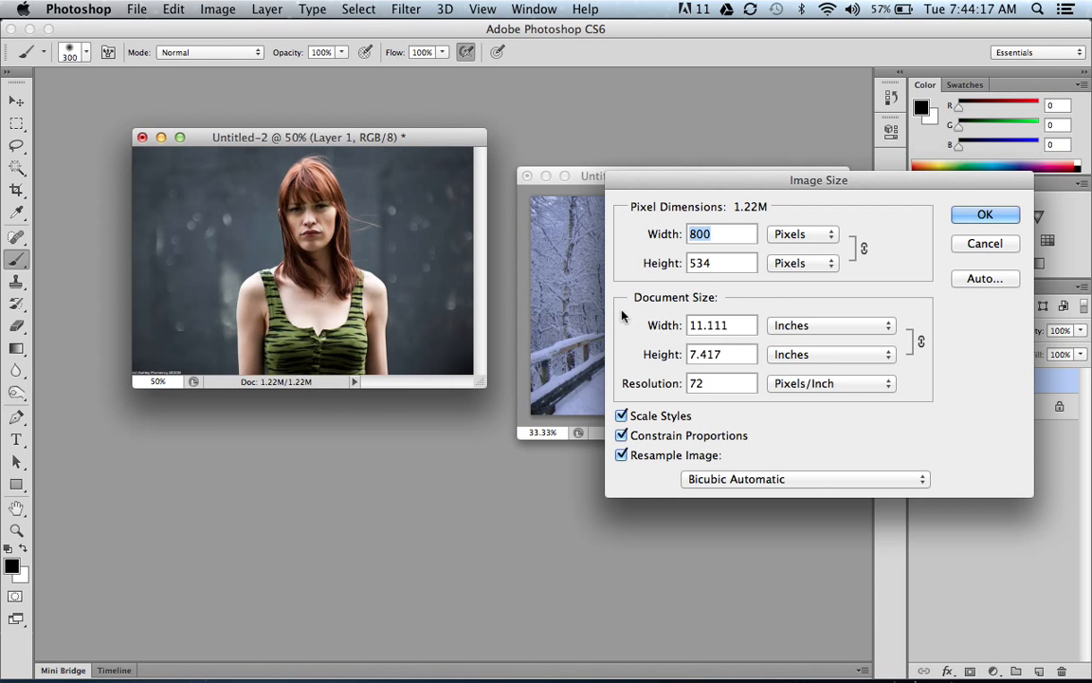
double_click(720, 385)
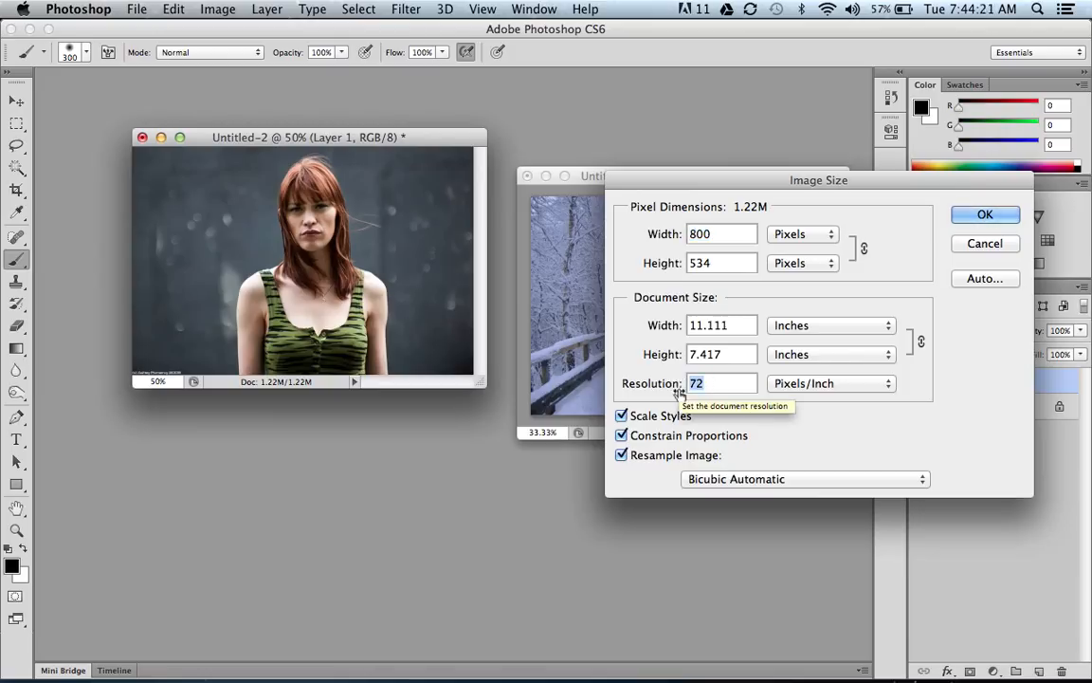
type("200")
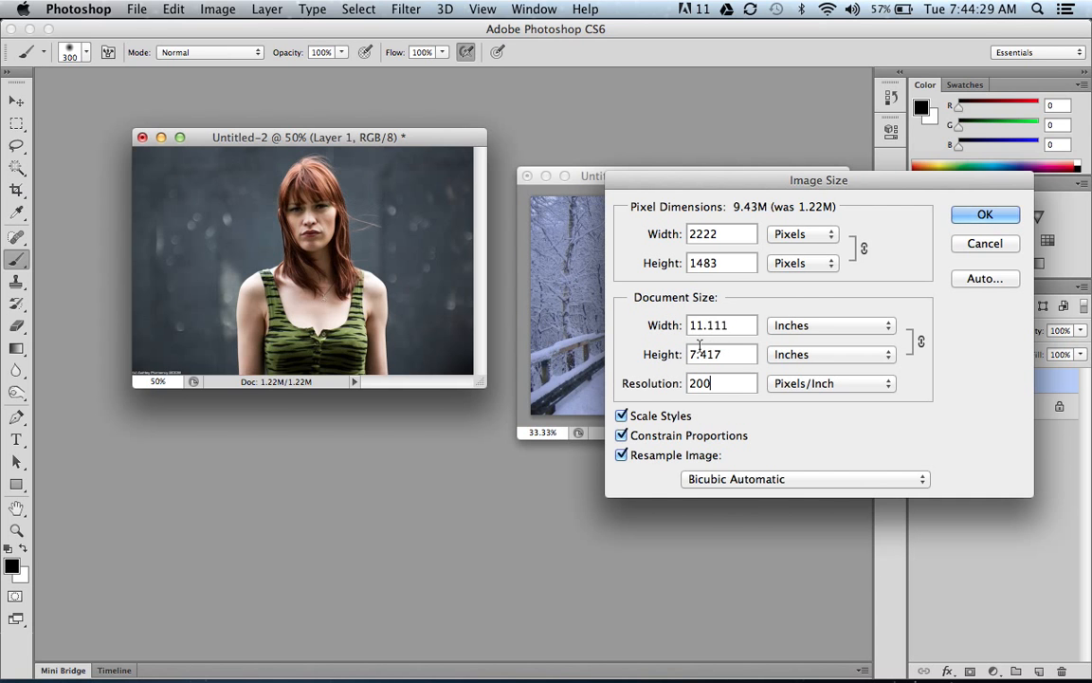
left_click(985, 213)
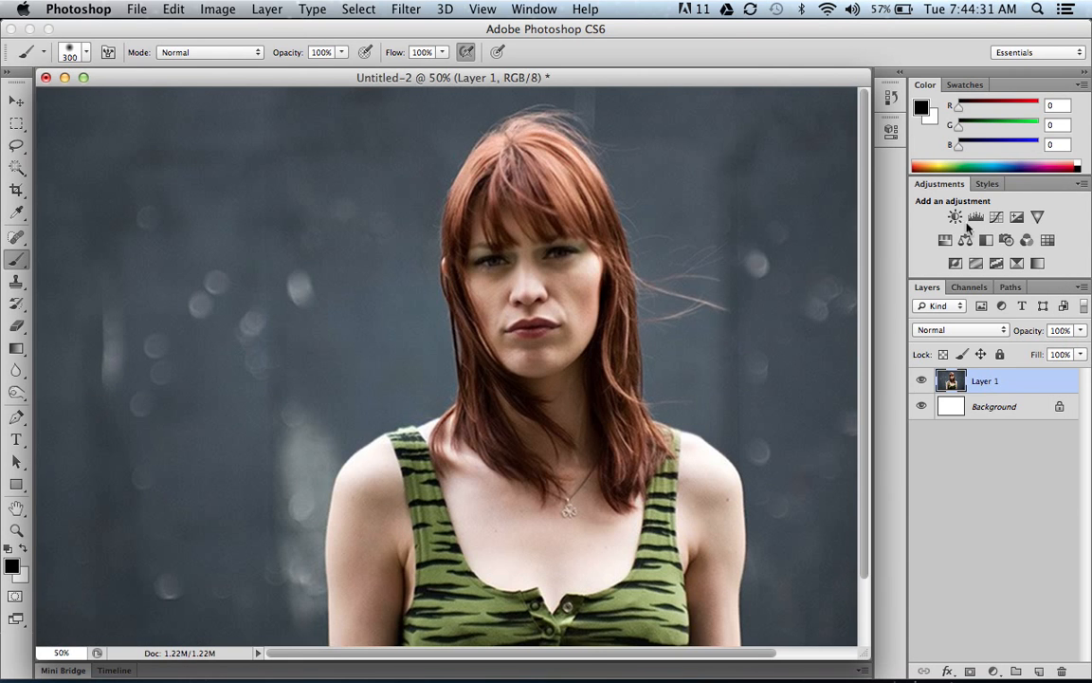
key("super+minus")
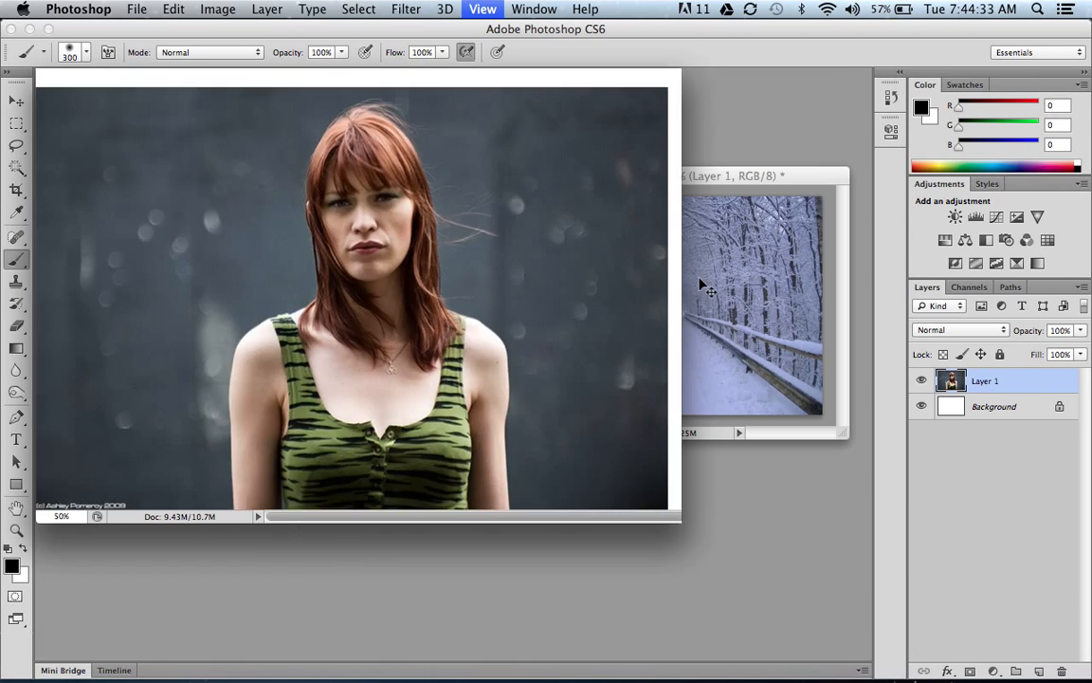
key("super+minus")
Step: Set the snowy forest picture's resolution to 200 pixels/inch in its image size settings
left_click(692, 180)
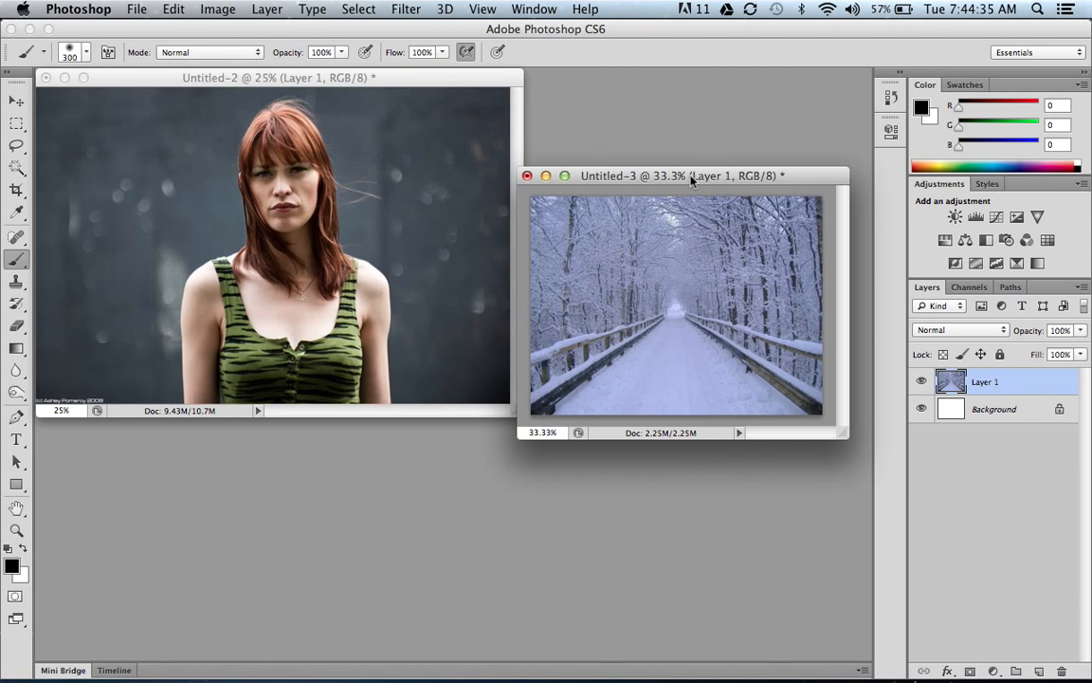
left_click(218, 8)
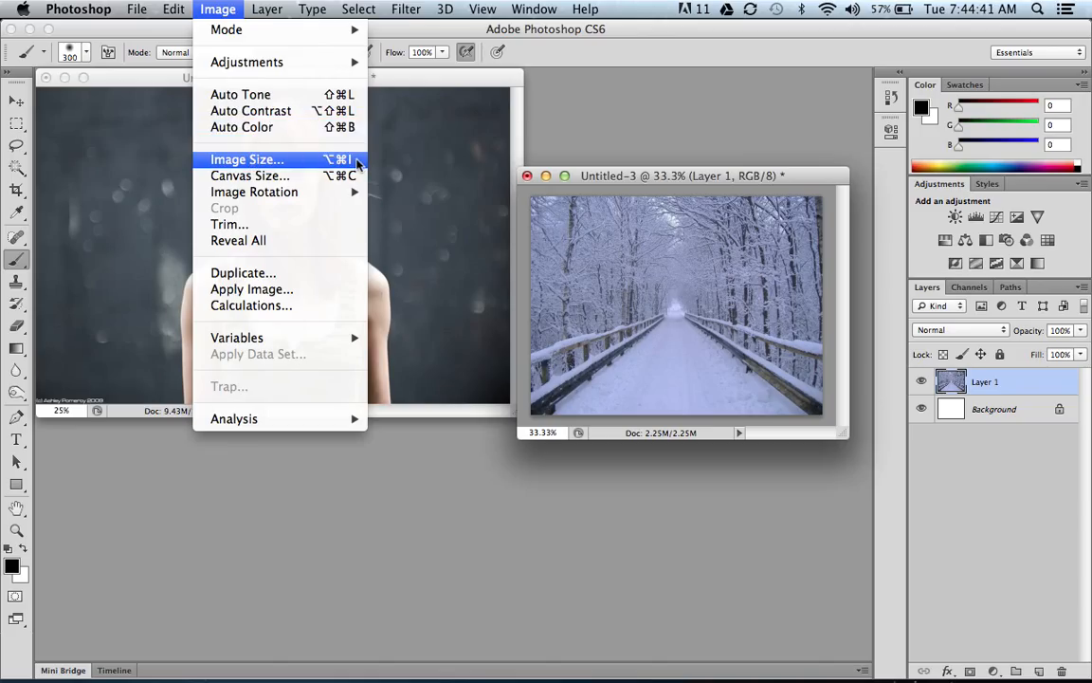
left_click(356, 162)
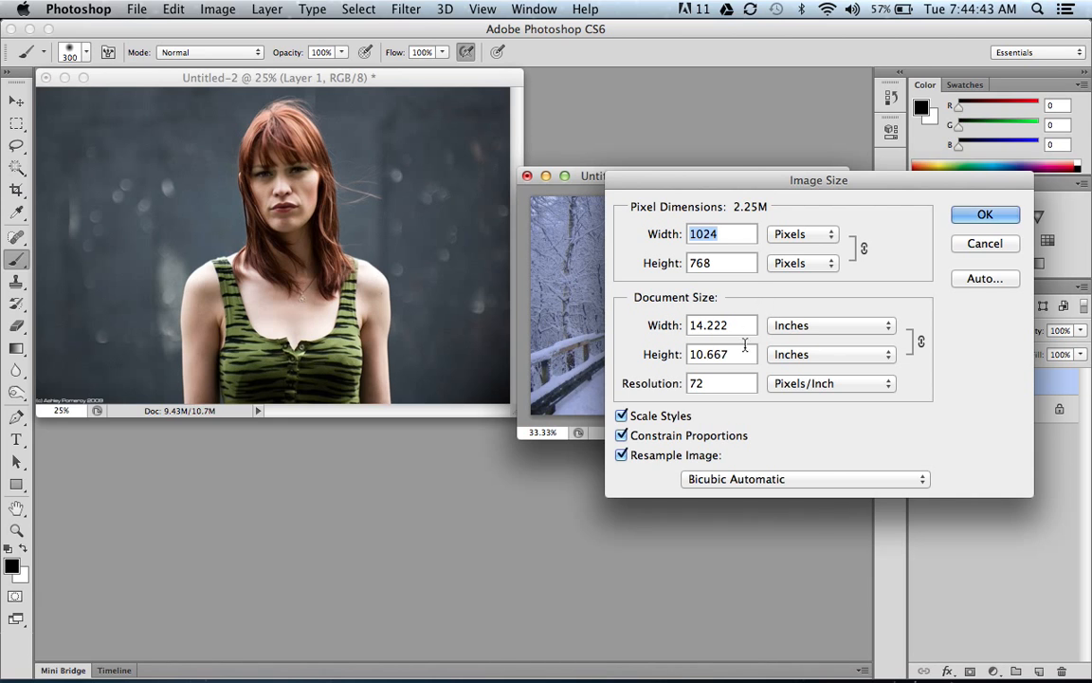
left_click(726, 383)
key("BackSpace")
key("BackSpace")
type("2")
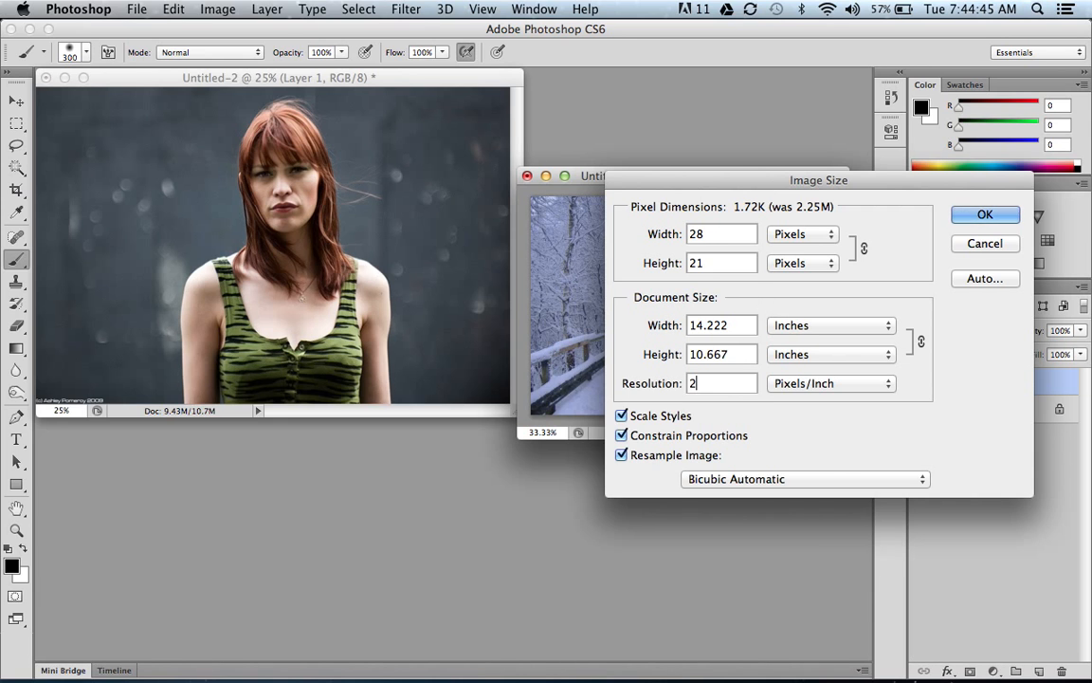
type("00")
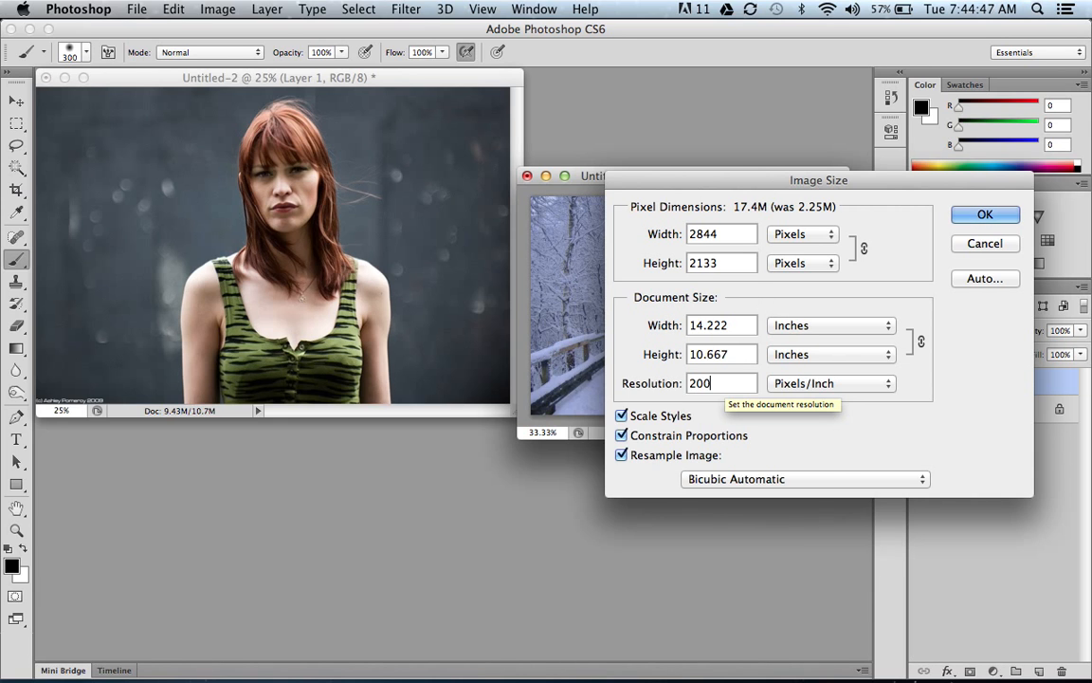
Step: Set the snowy forest picture's document width to 12 inches with constrained proportions and apply the new image size
left_click(732, 325)
key("BackSpace")
key("BackSpace")
key("BackSpace")
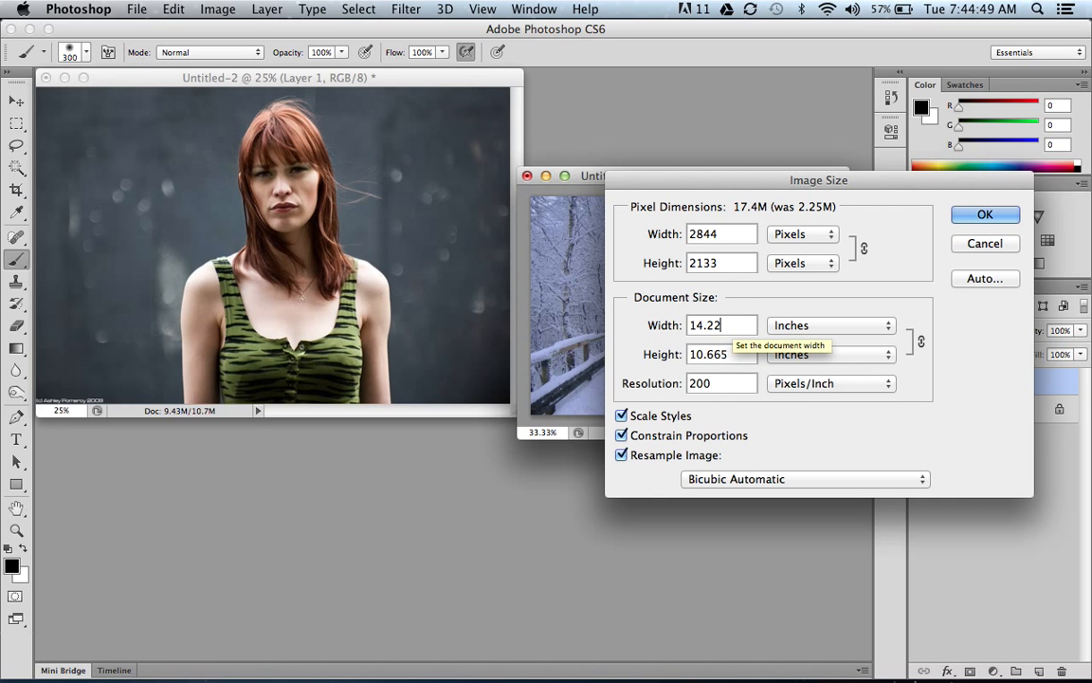
key("BackSpace")
type("2")
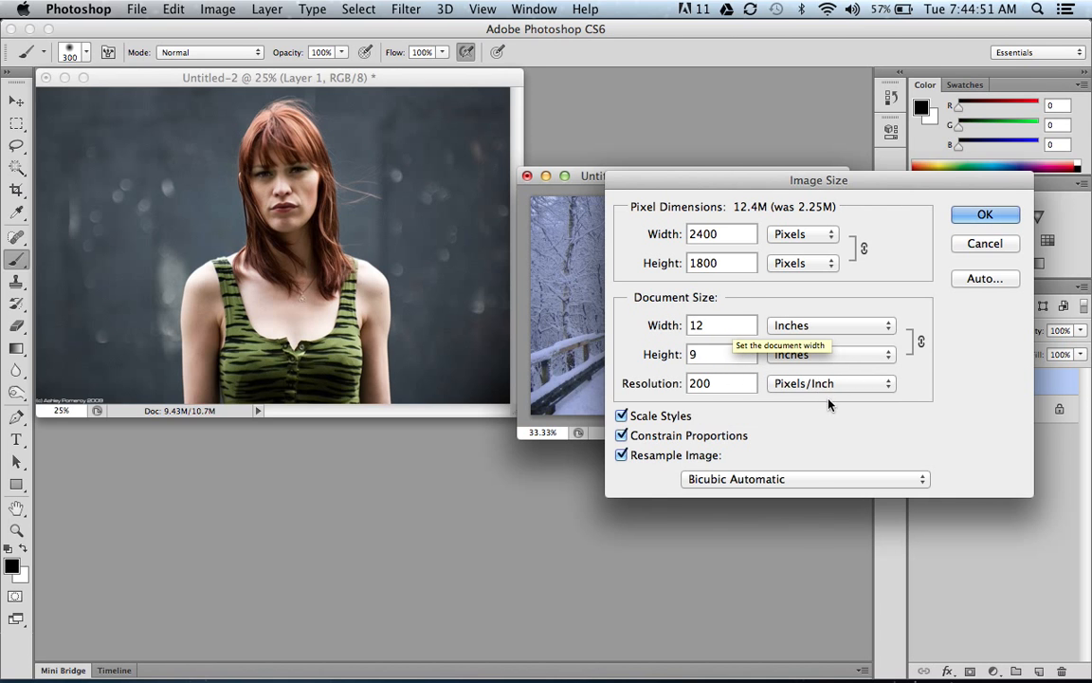
left_click(981, 217)
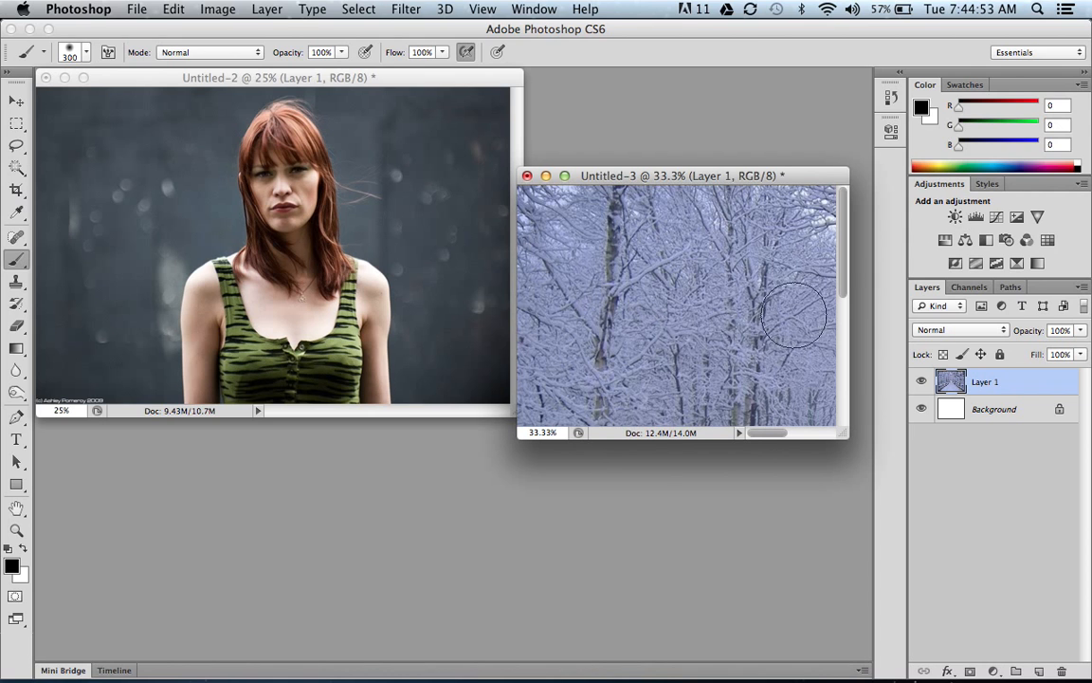
key("super+minus")
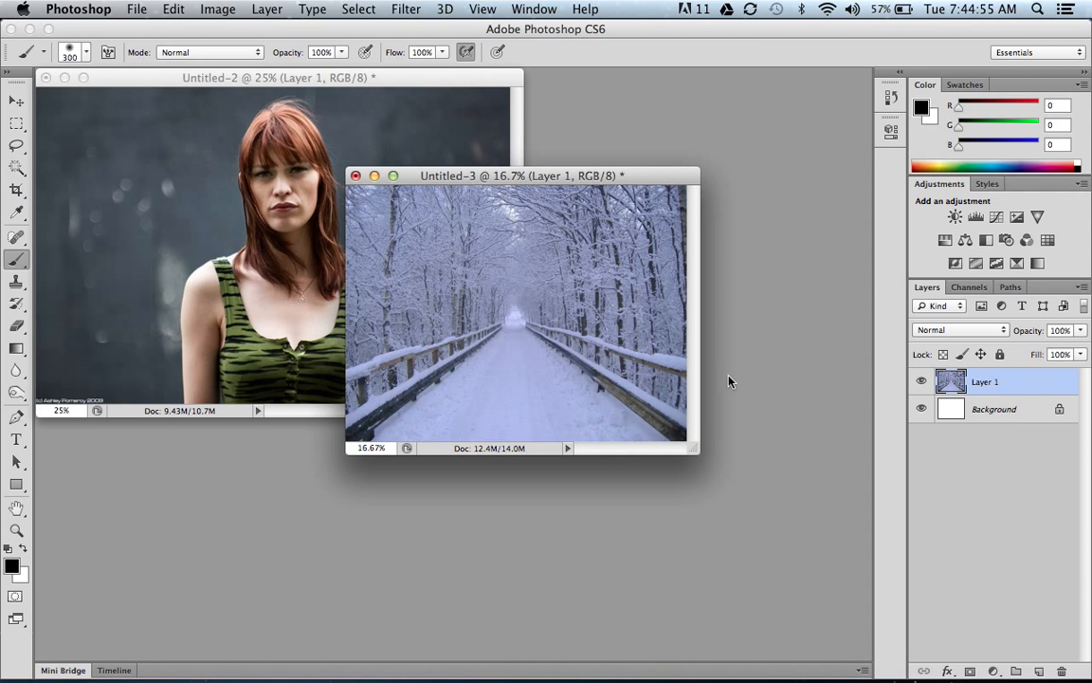
Step: Copy the woman's layer into the snowy forest document, roughly centred over the scene, and minimize the woman's original document
left_click_drag(509, 176, 598, 174)
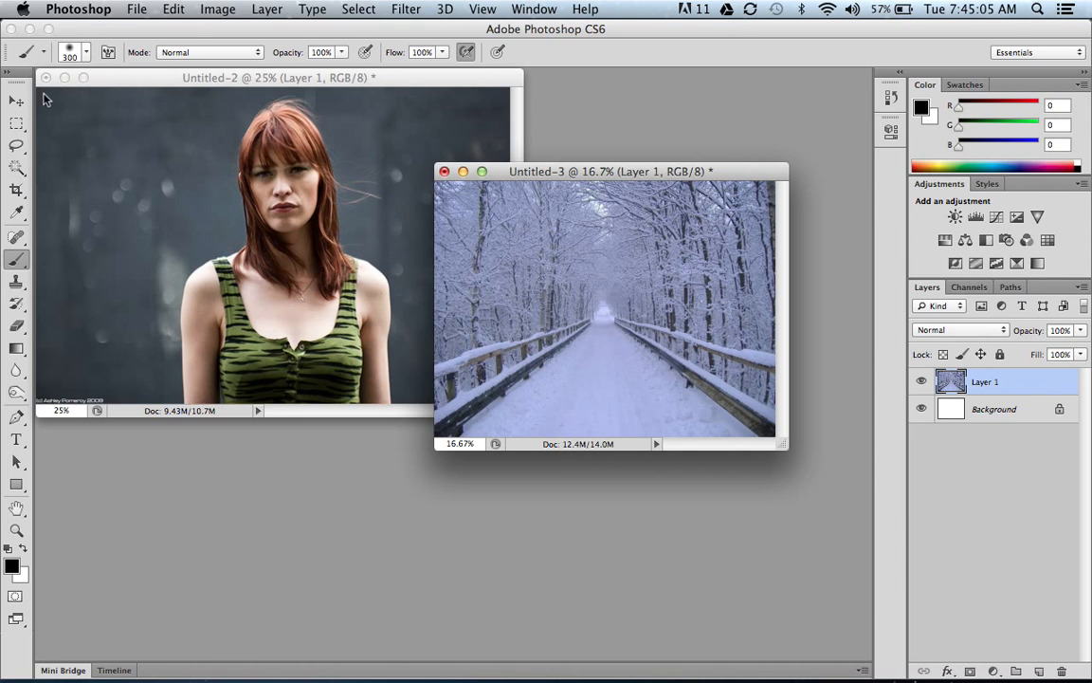
left_click(119, 75)
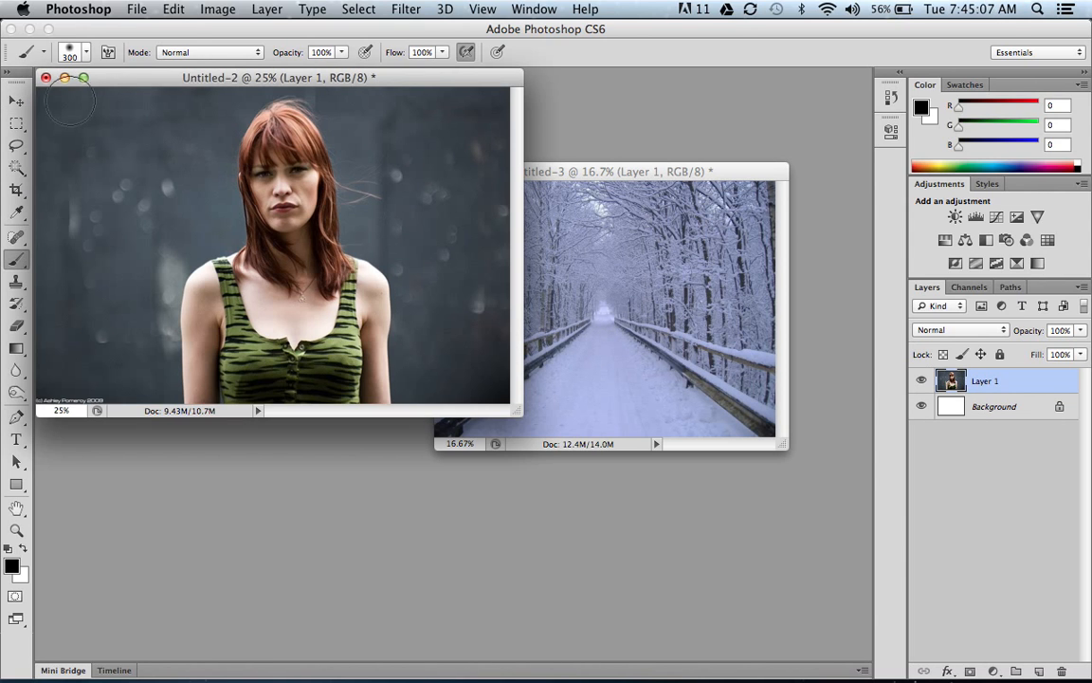
left_click(19, 101)
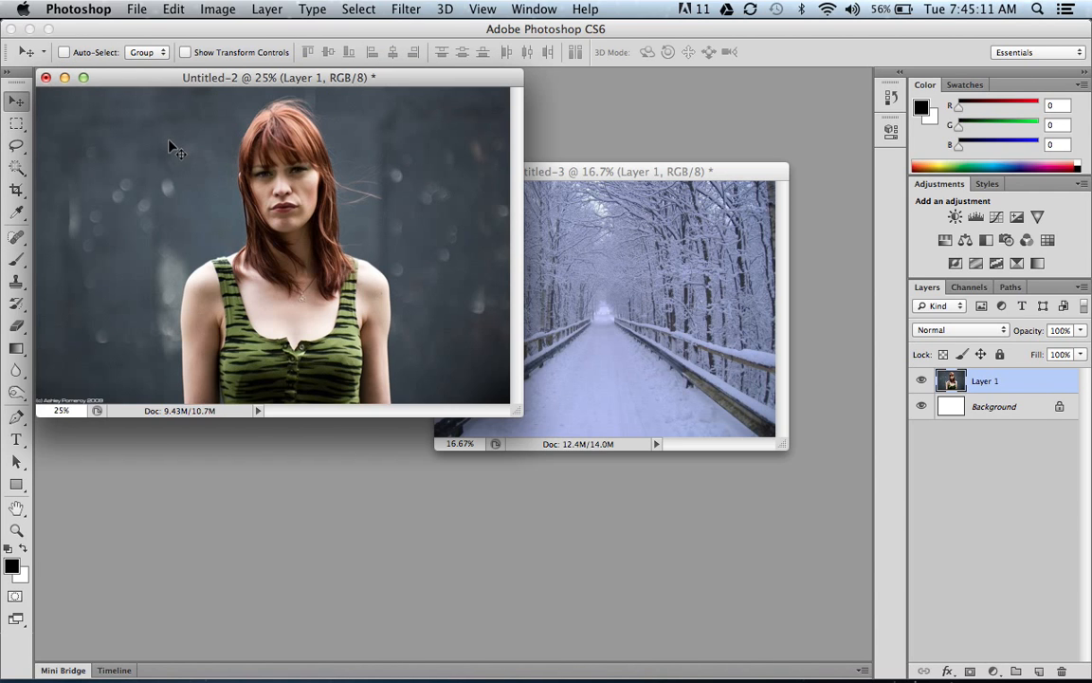
left_click_drag(170, 147, 599, 287)
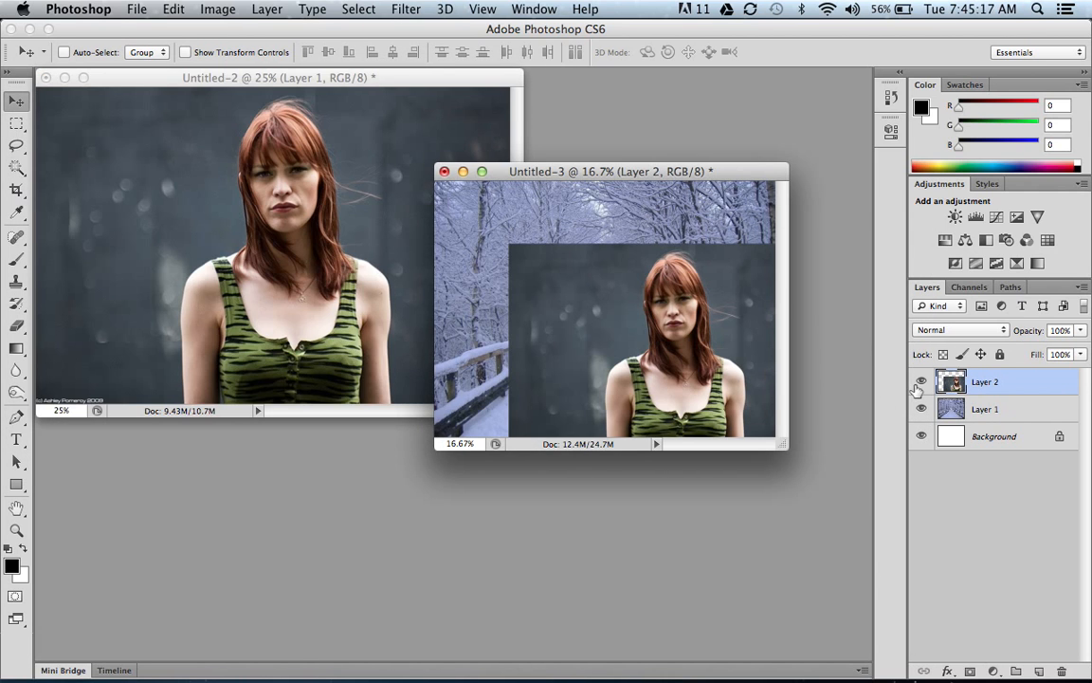
left_click_drag(720, 349, 657, 301)
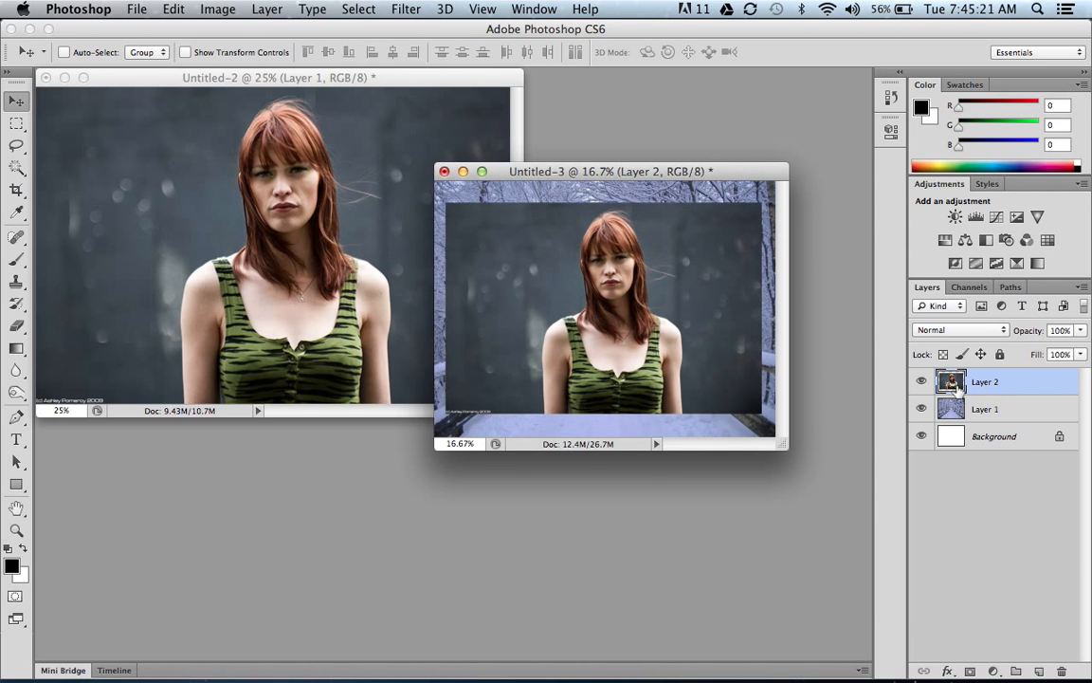
left_click(65, 78)
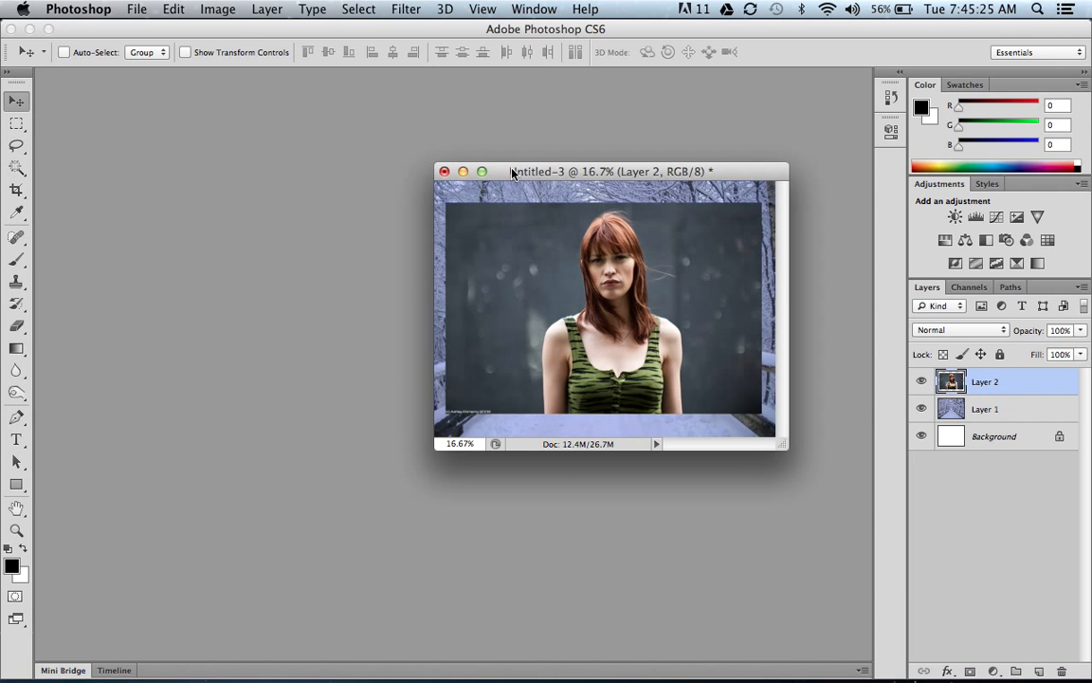
key("super+minus")
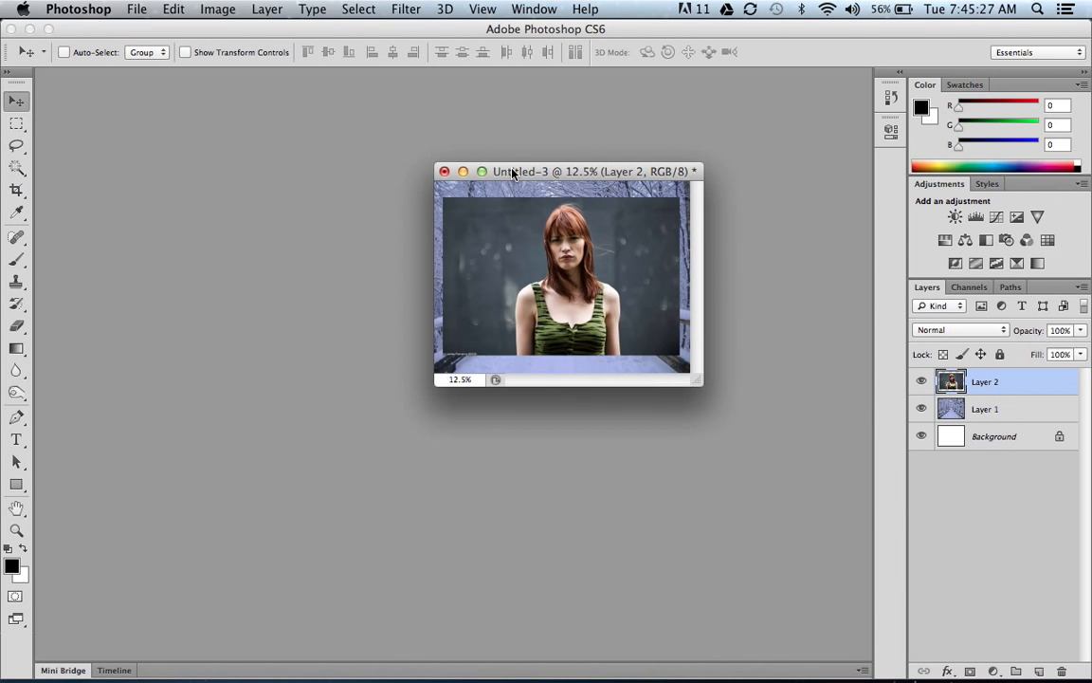
key("super+plus")
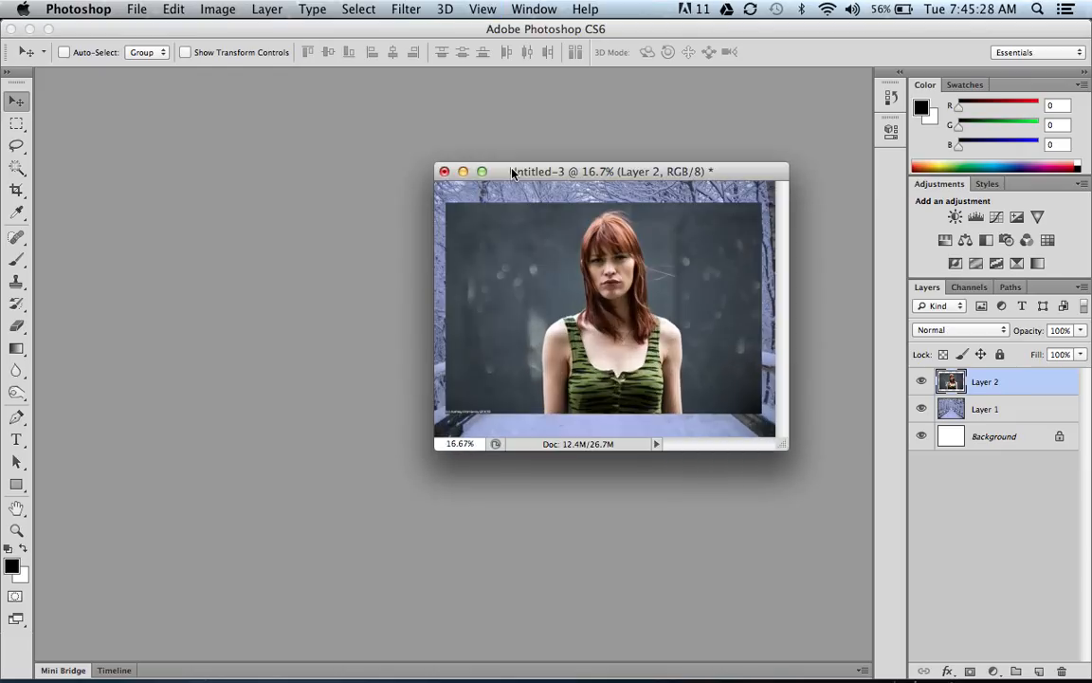
left_click(482, 10)
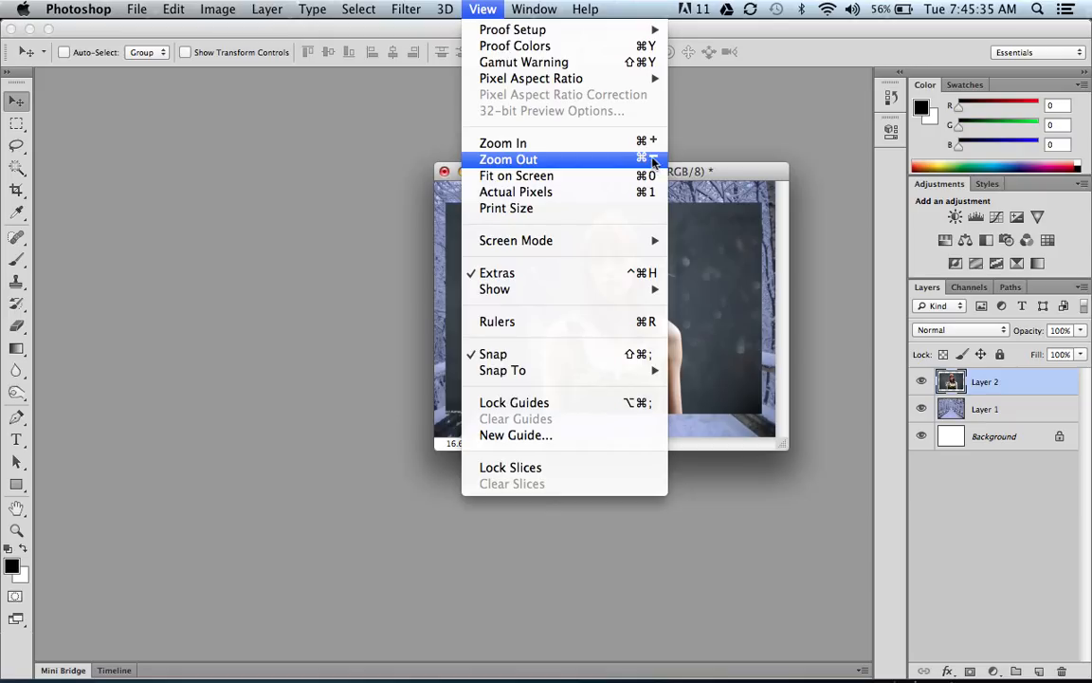
left_click(716, 129)
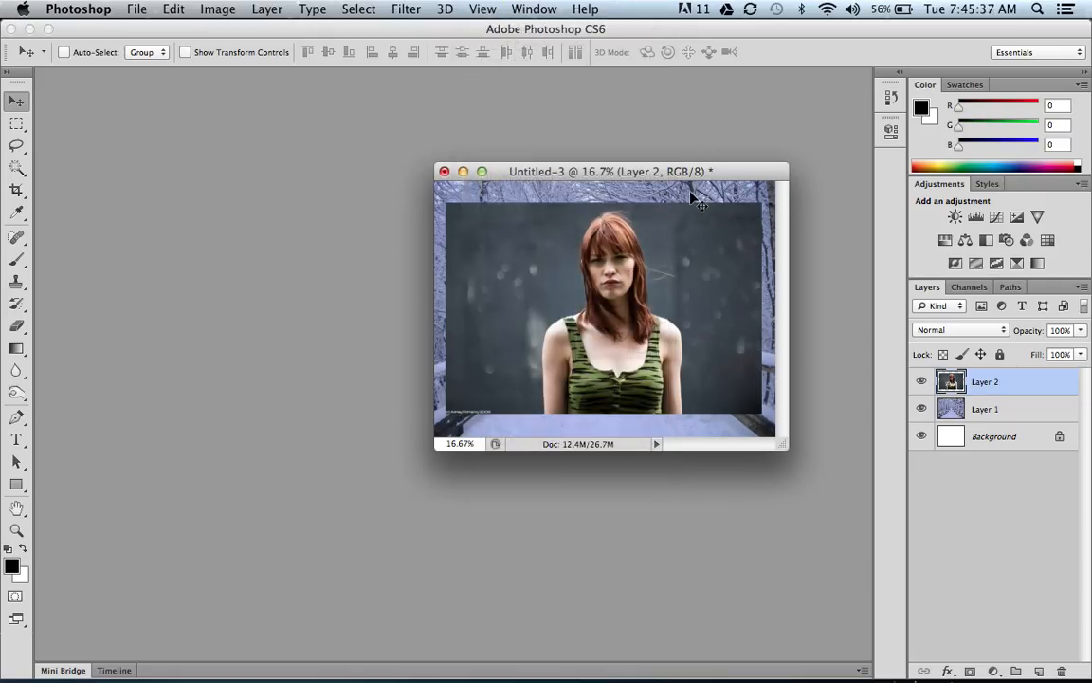
Step: Reposition the combined document's window within the workspace and fit the whole image on screen
key("super+minus")
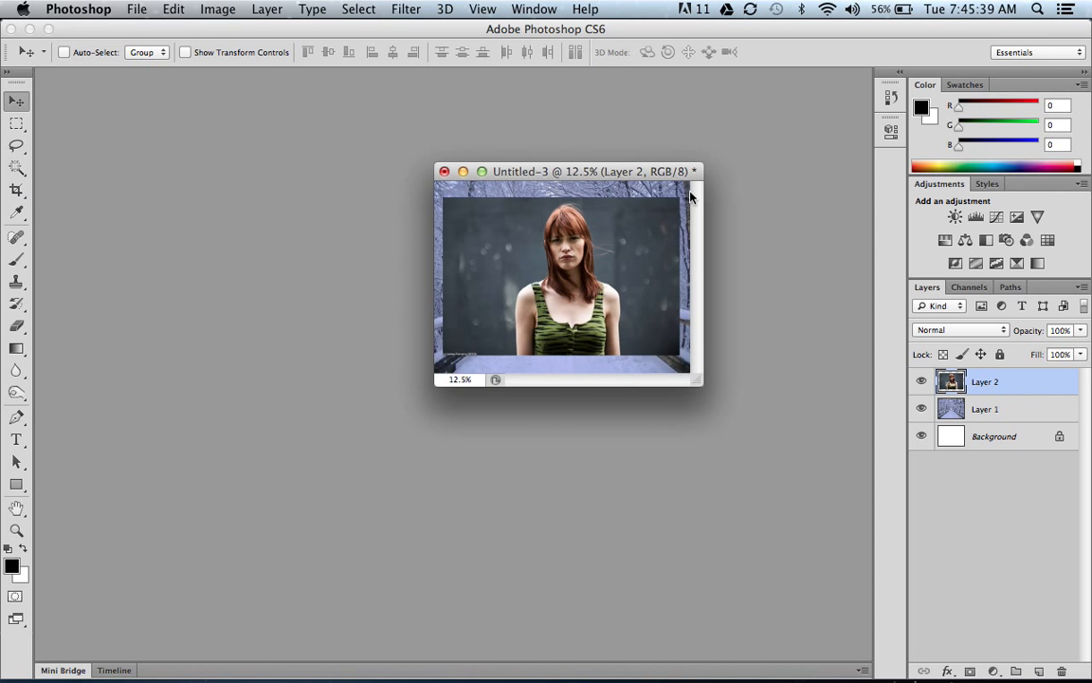
key("super+equal")
key("super+equal")
key("super+equal")
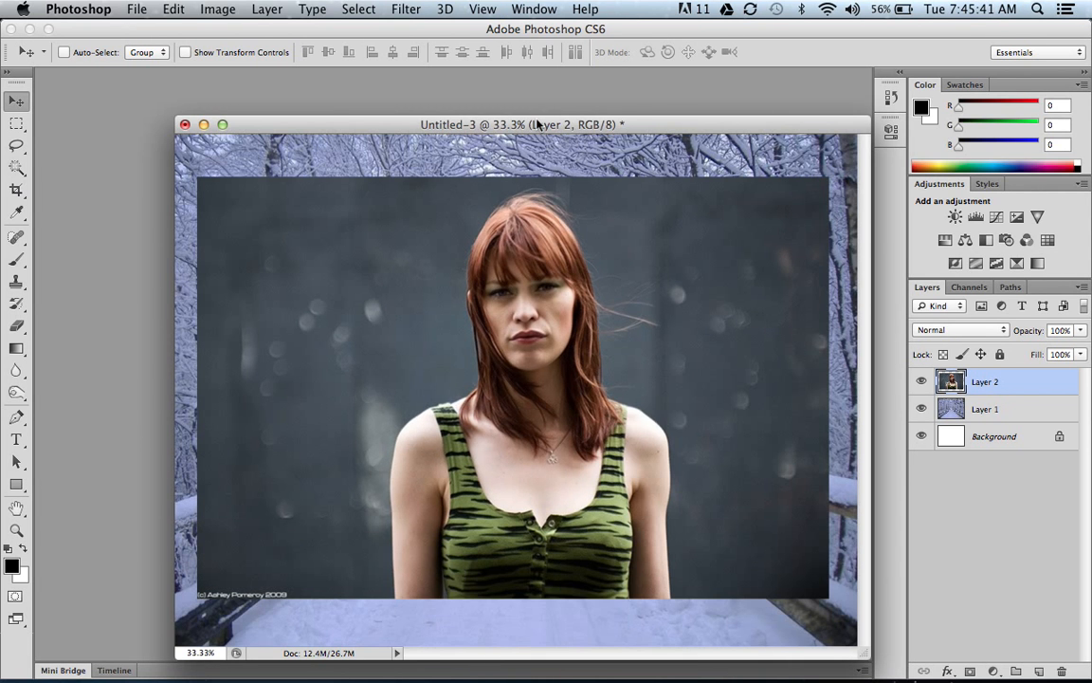
left_click_drag(536, 125, 418, 86)
key("super+equal")
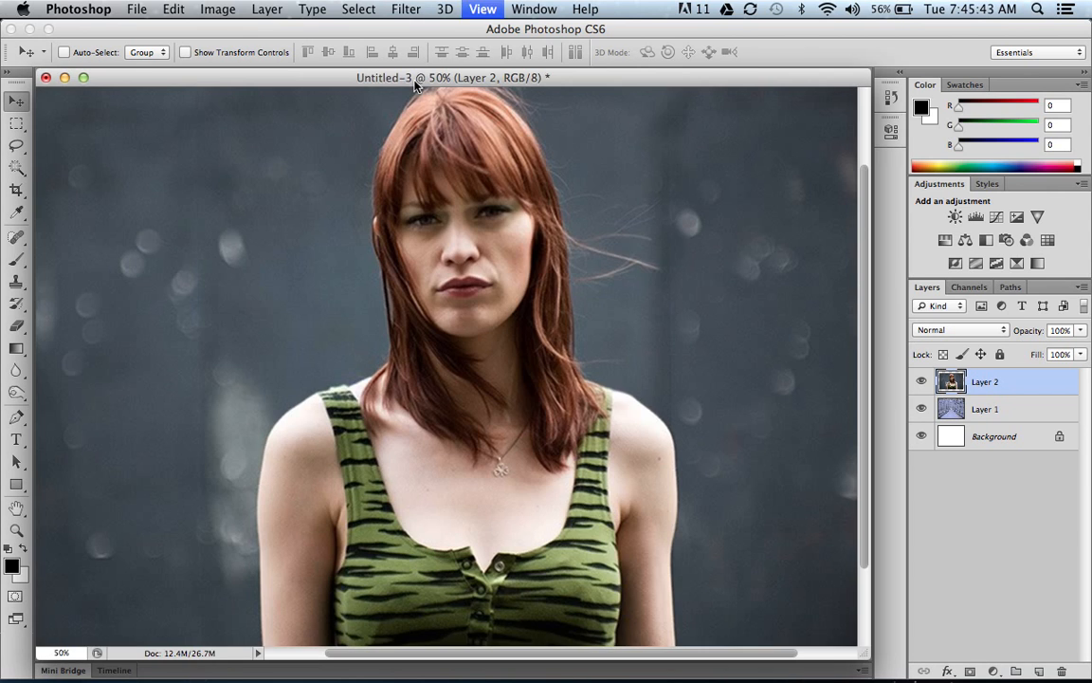
key("super+minus")
key("super+minus")
key("super+minus")
key("super+minus")
key("super+minus")
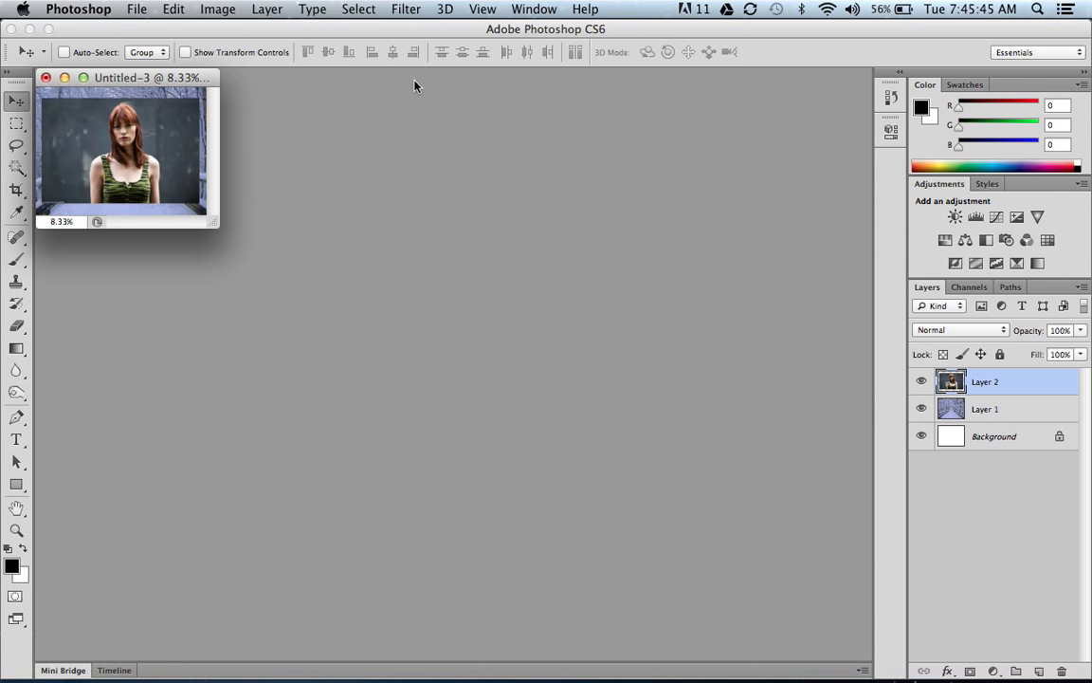
key("super+0")
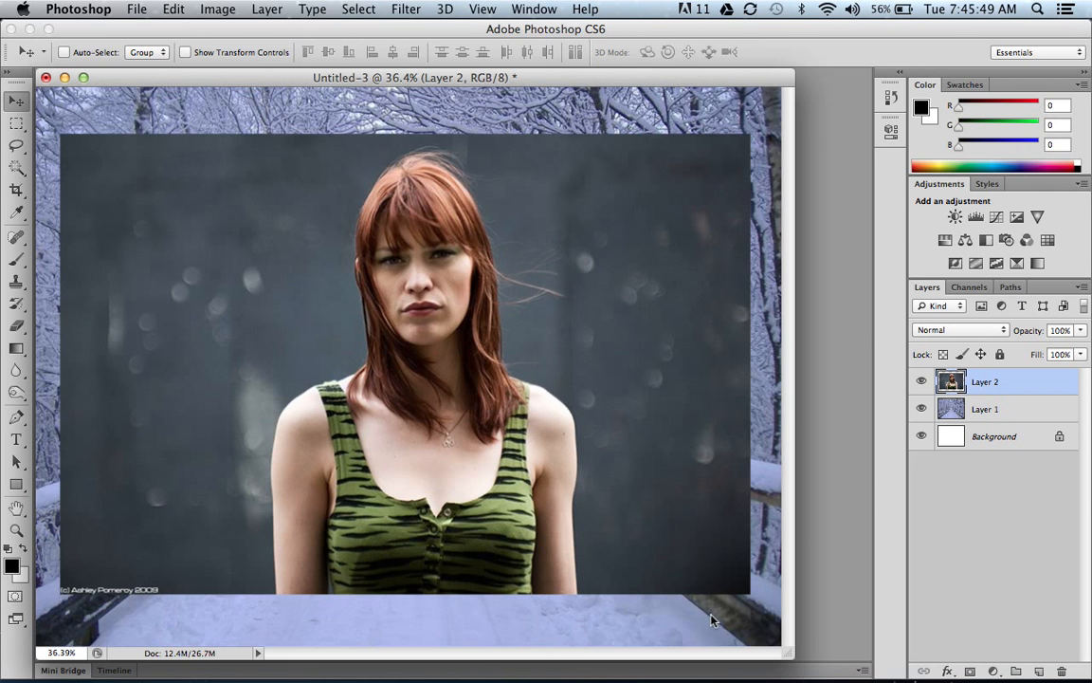
key("ctrl+super+Escape")
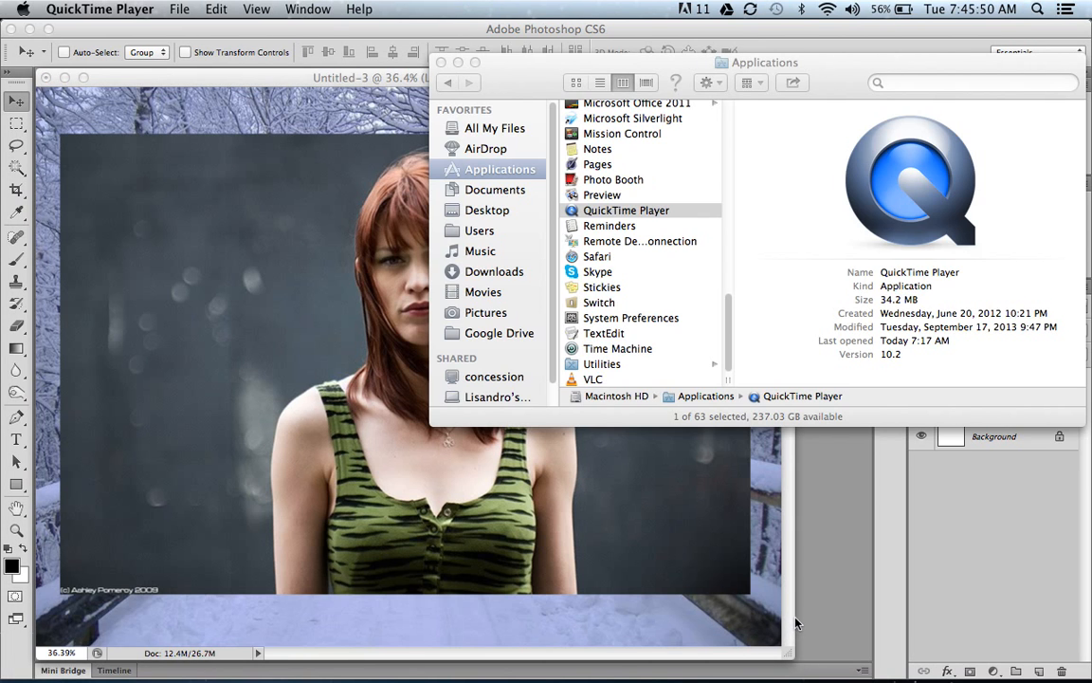
left_click(788, 505)
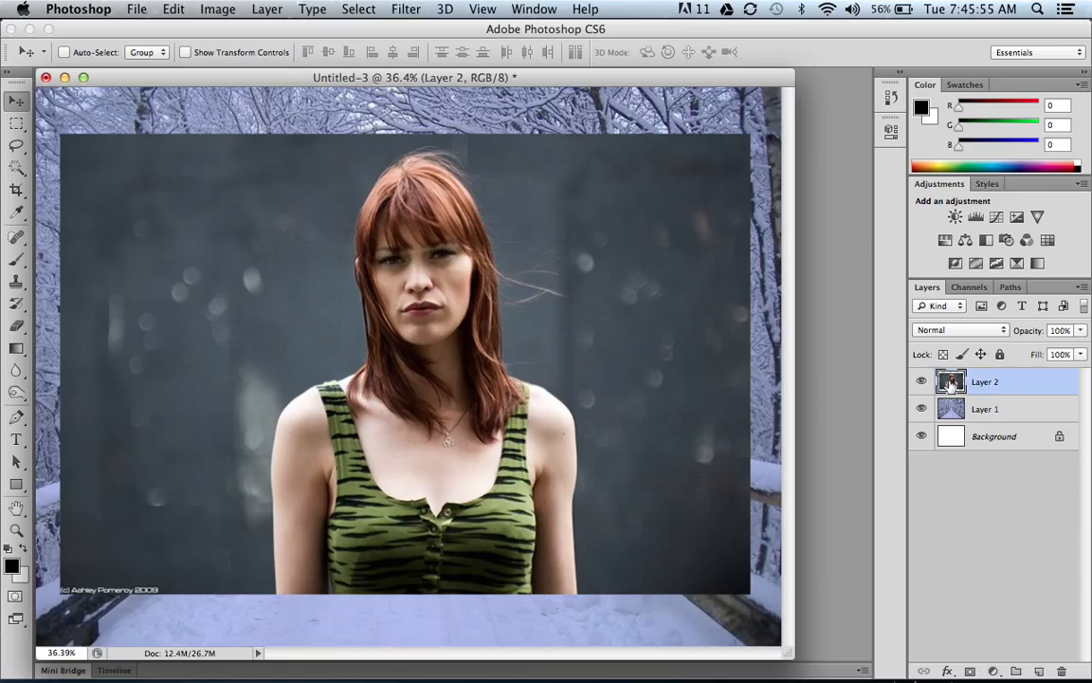
Step: Add a layer mask to the woman's layer and set up a soft 458 px brush with 0% hardness
left_click(969, 671)
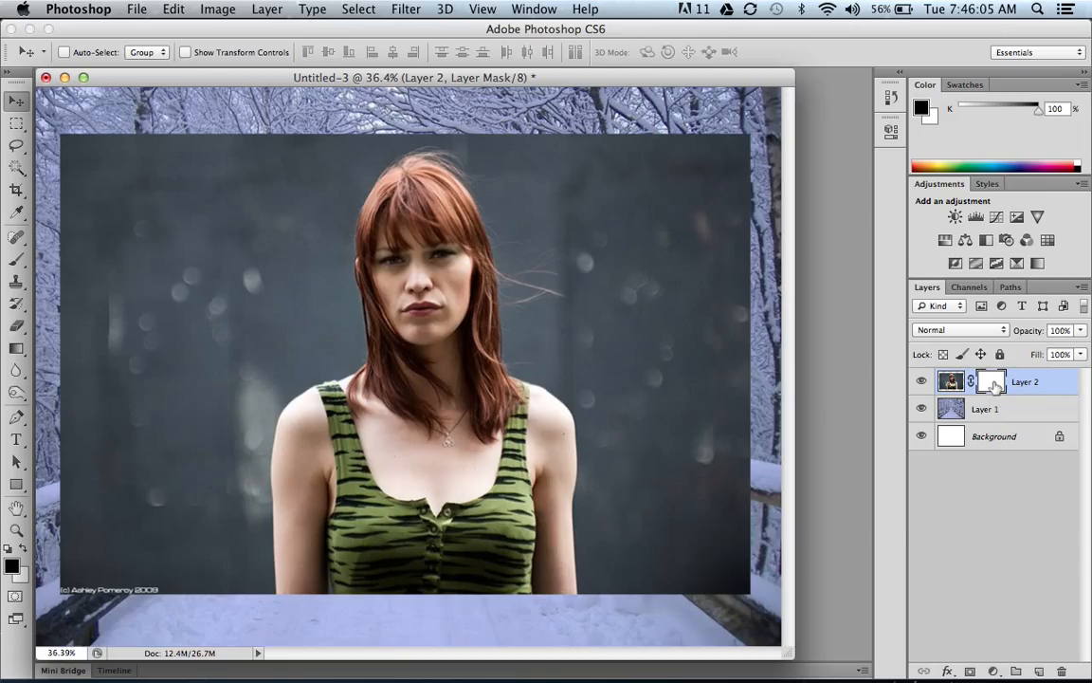
left_click(15, 262)
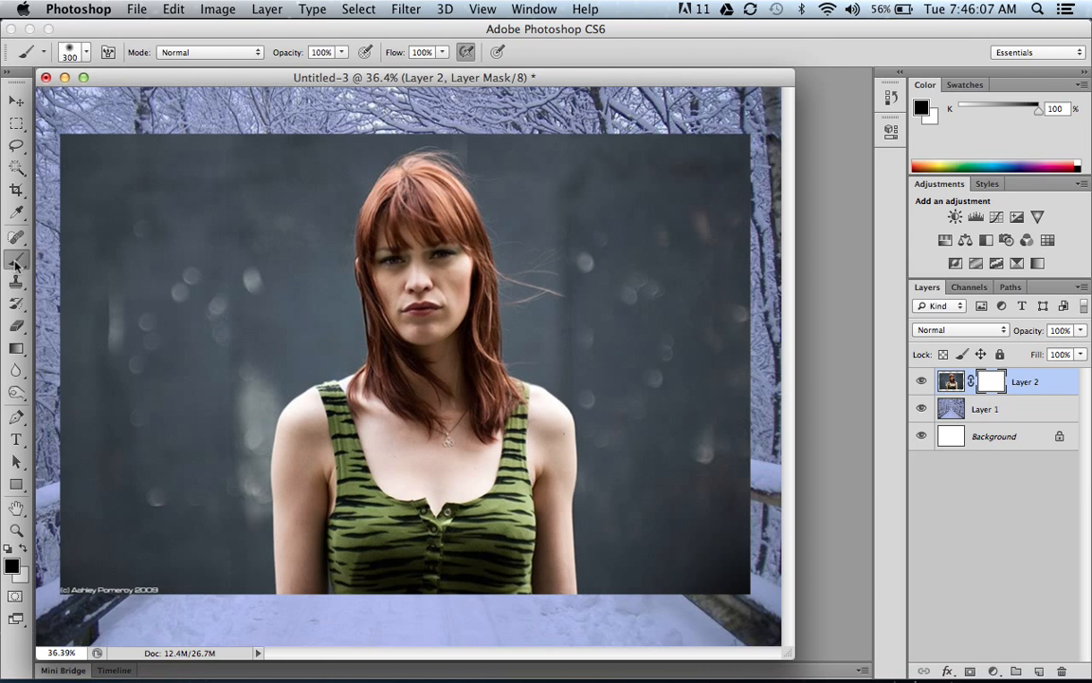
left_click(82, 57)
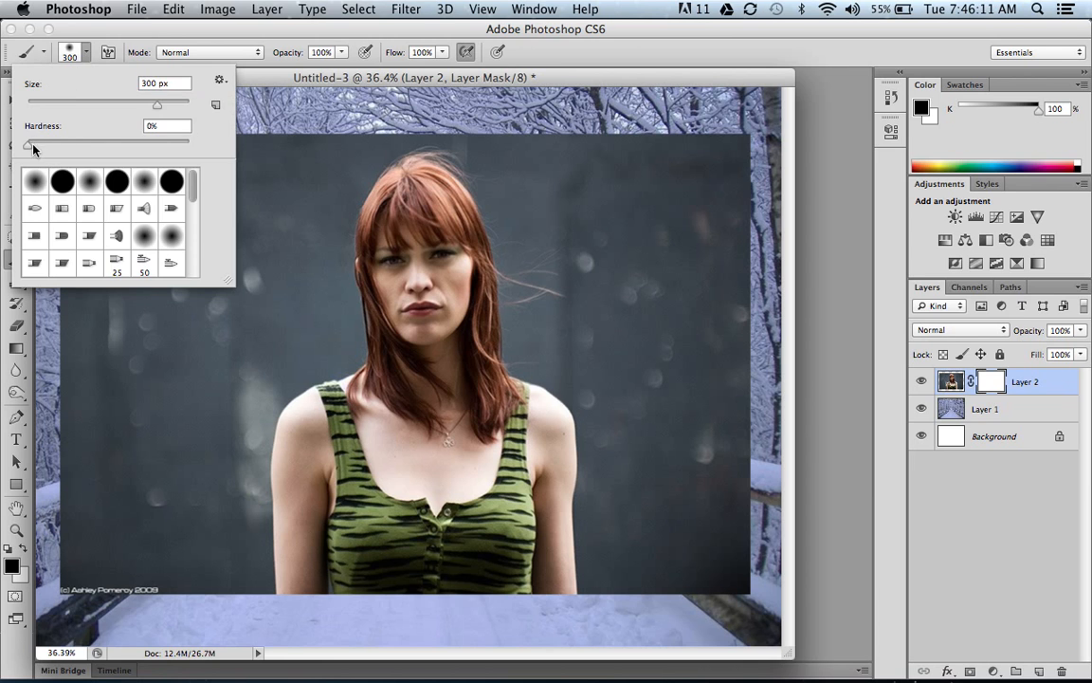
mouse_move(27, 145)
left_mouse_down()
mouse_move(190, 142)
mouse_move(9, 131)
left_mouse_up()
left_click_drag(158, 107, 169, 105)
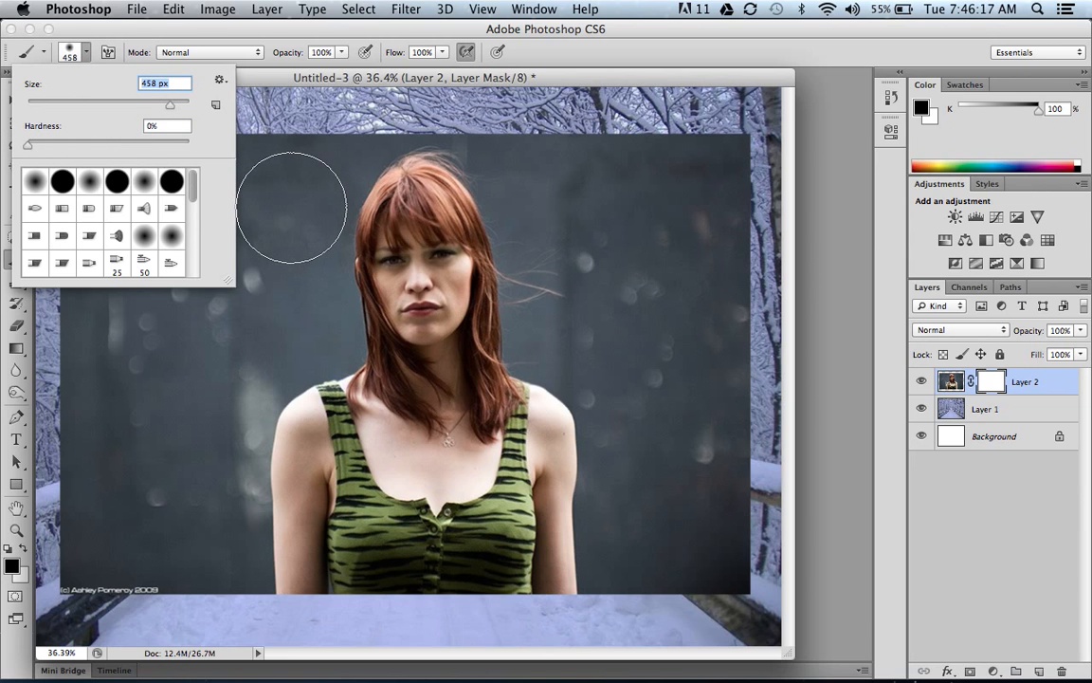
left_click(87, 54)
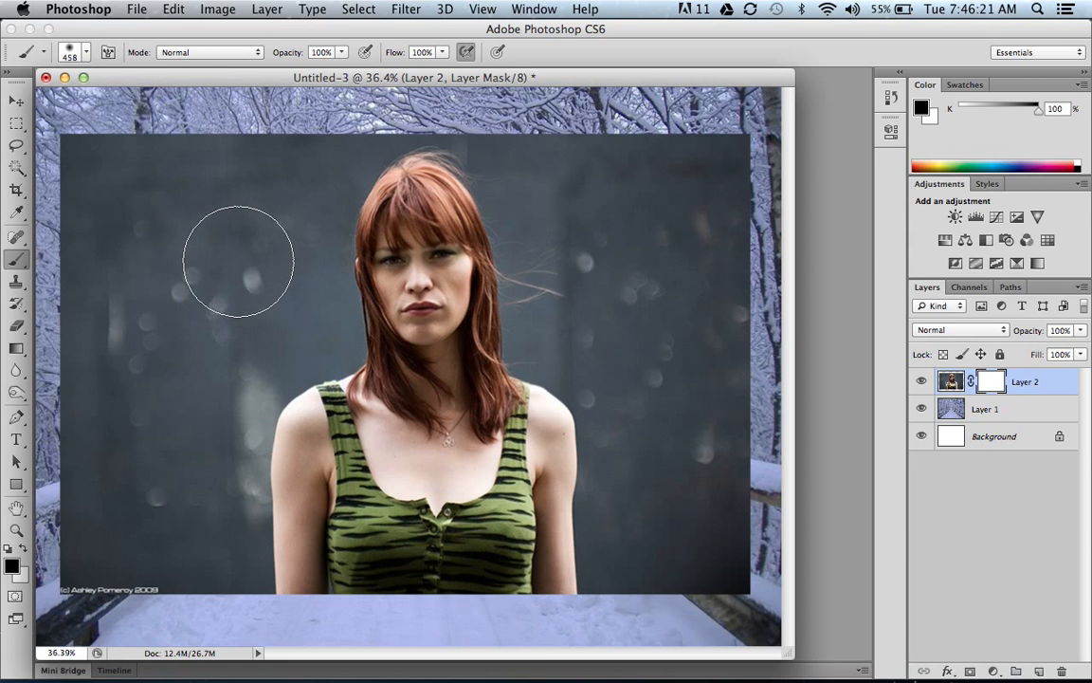
Step: Enlarge the brush to 600 px for painting on the layer mask
key("bracketleft")
key("bracketleft")
key("bracketleft")
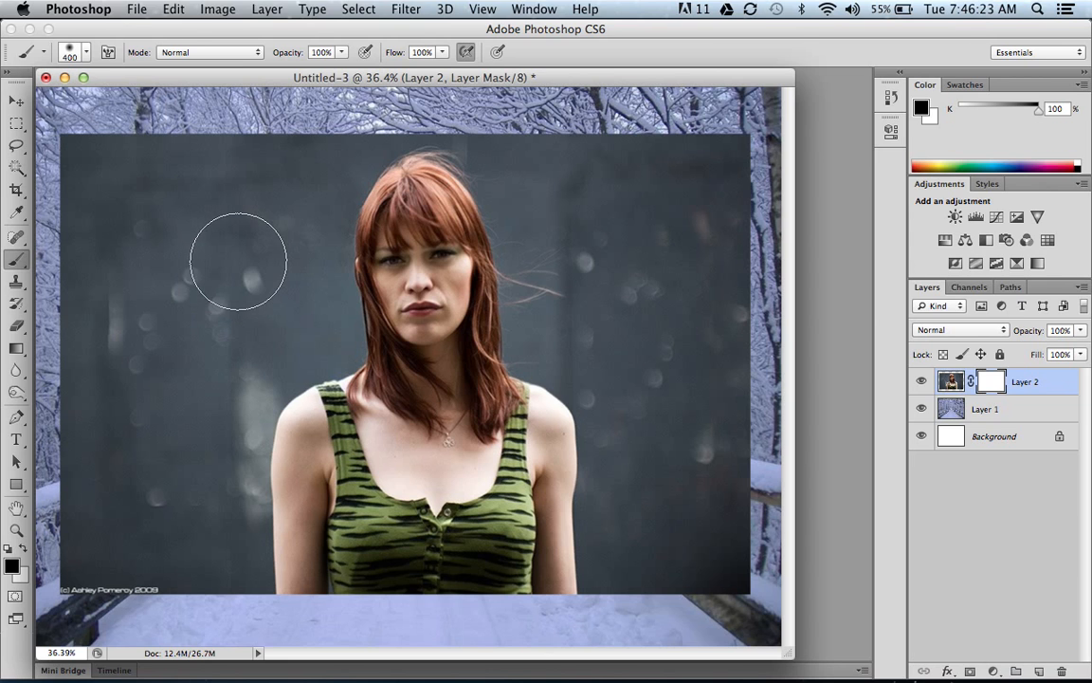
key("bracketright")
key("bracketright")
key("bracketright")
key("bracketright")
key("bracketright")
key("bracketright")
key("bracketright")
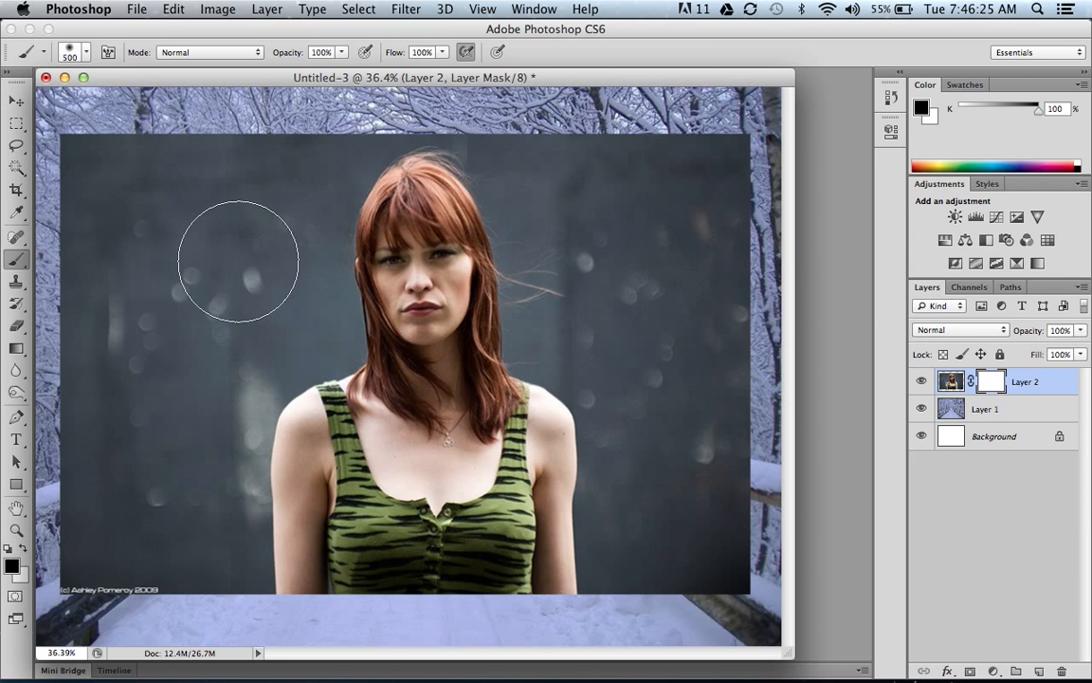
key("bracketleft")
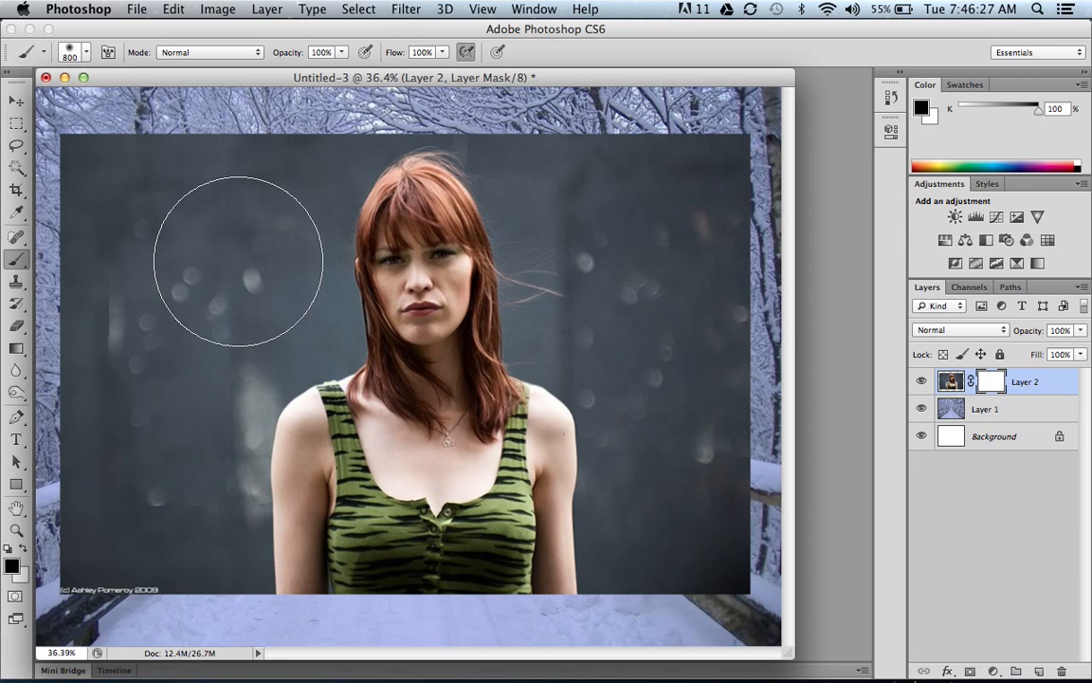
key("bracketleft")
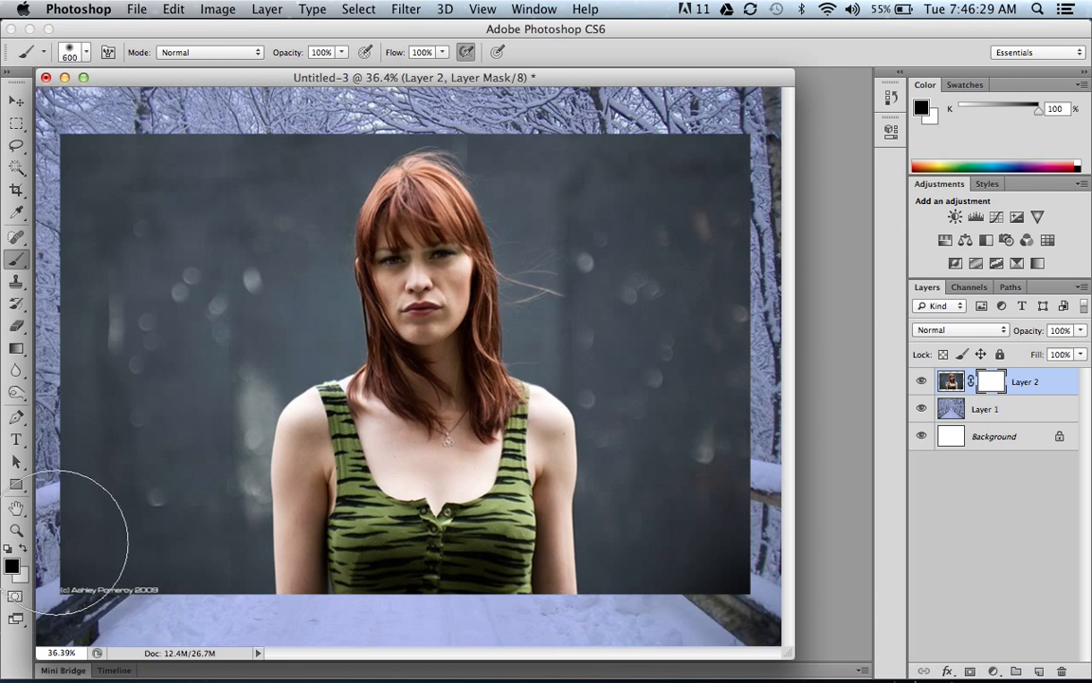
Step: Try a mid-grey foreground colour instead of black for painting on the mask
left_click(12, 565)
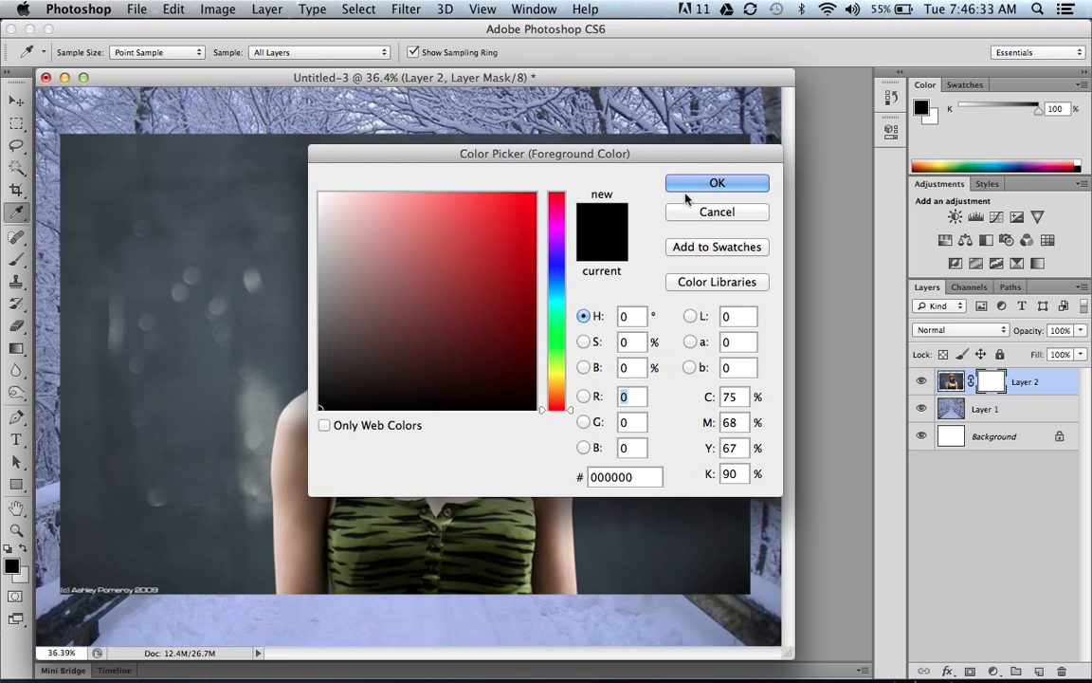
left_click(711, 180)
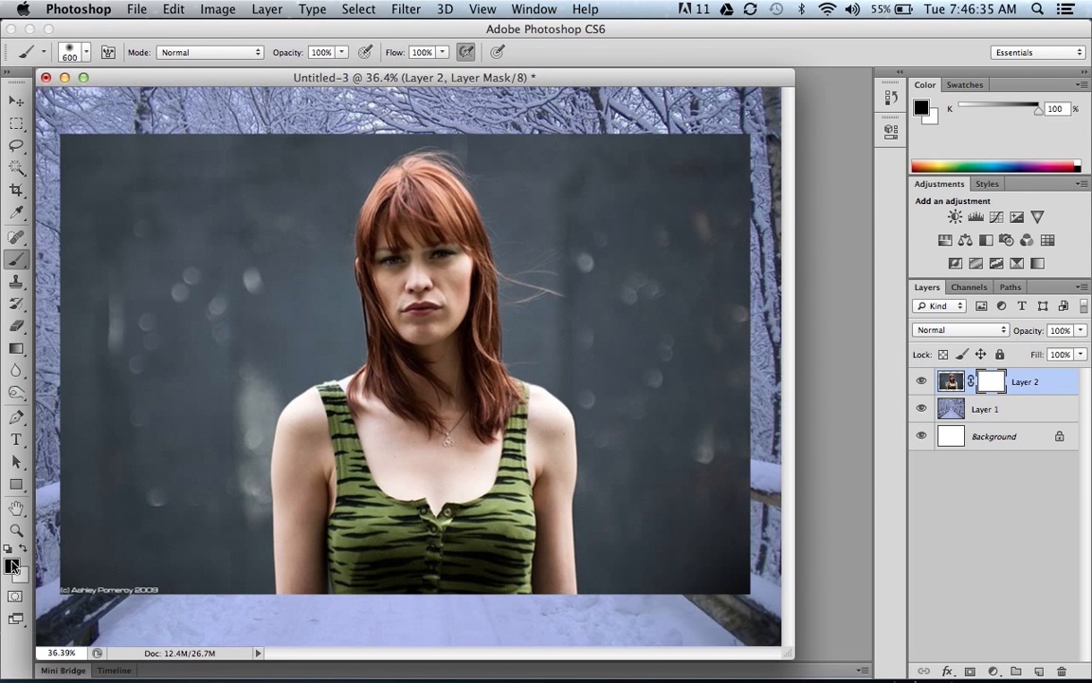
left_click(12, 565)
left_click(446, 226)
left_click(679, 185)
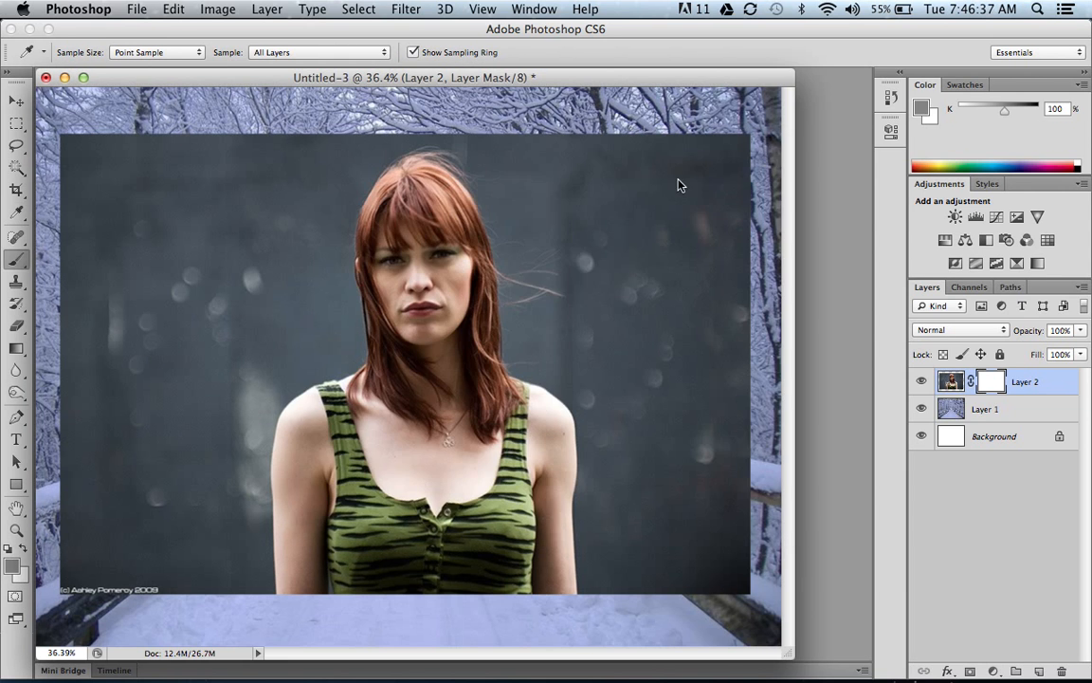
Step: Restore the default colours with black as foreground and paint the mask to hide the grey backdrop left of the woman
left_click(10, 550)
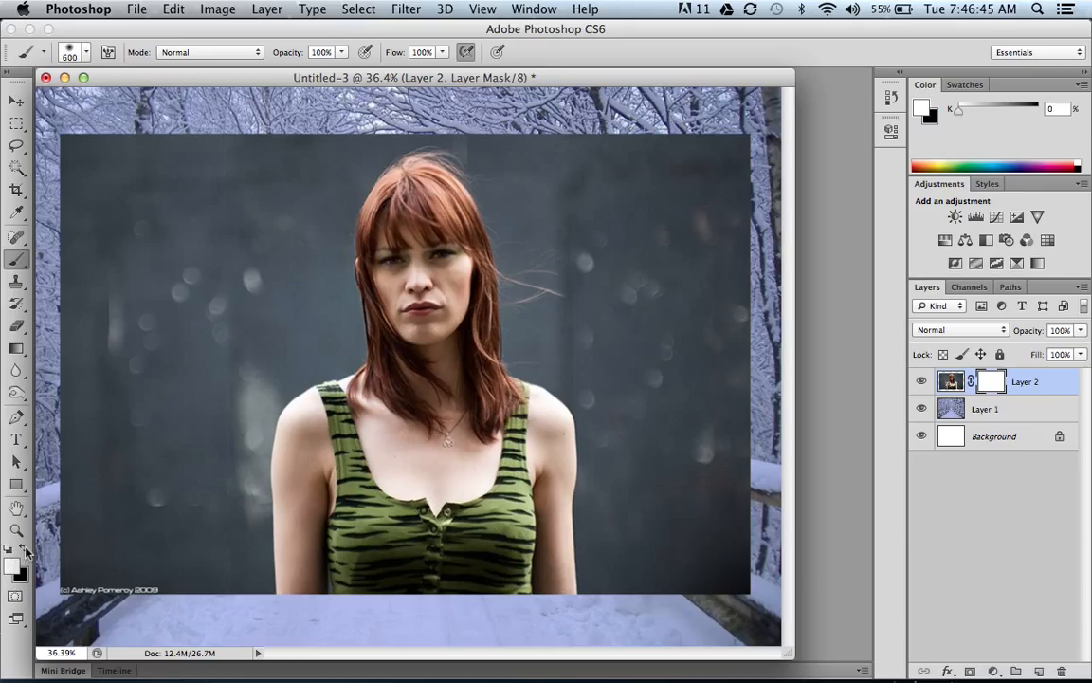
left_click(24, 549)
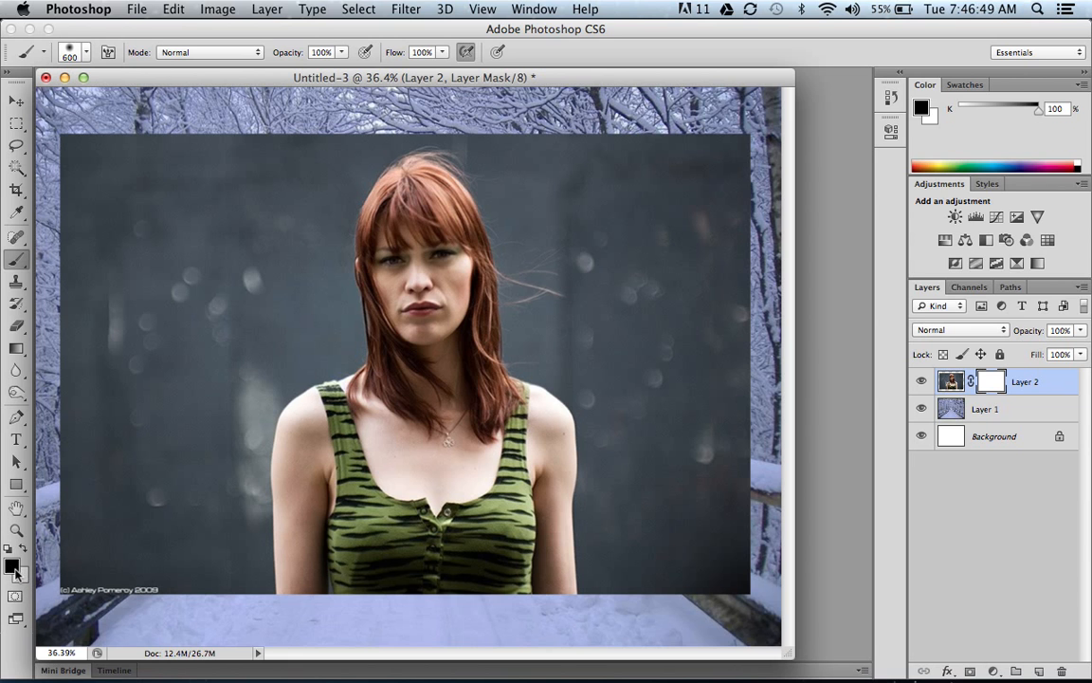
left_click(12, 566)
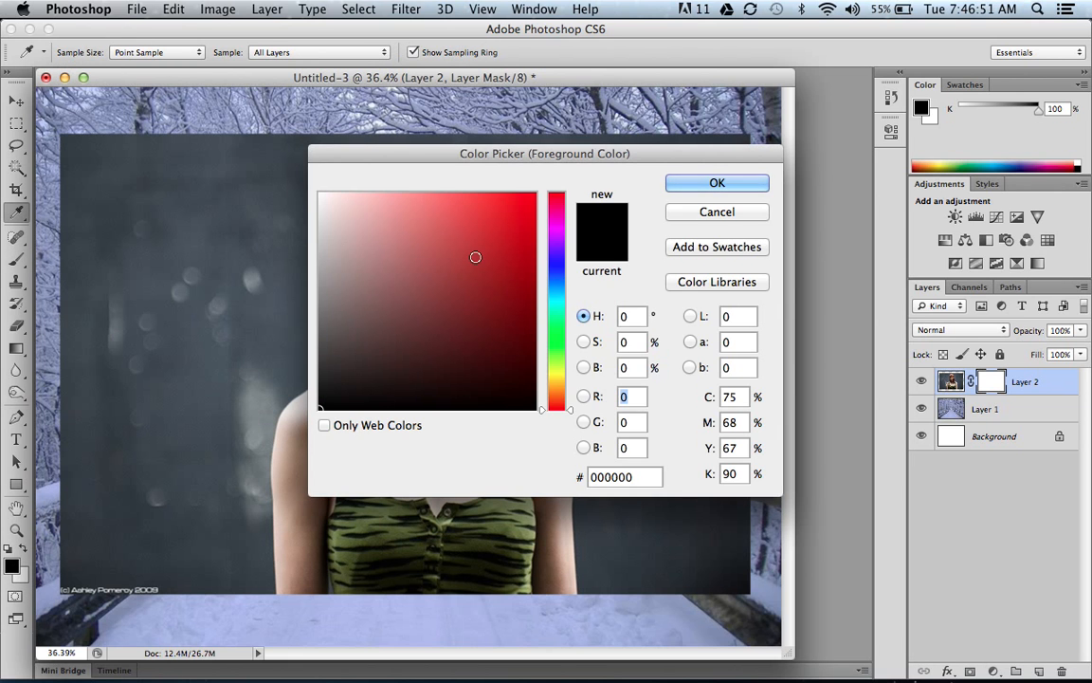
left_click(645, 193)
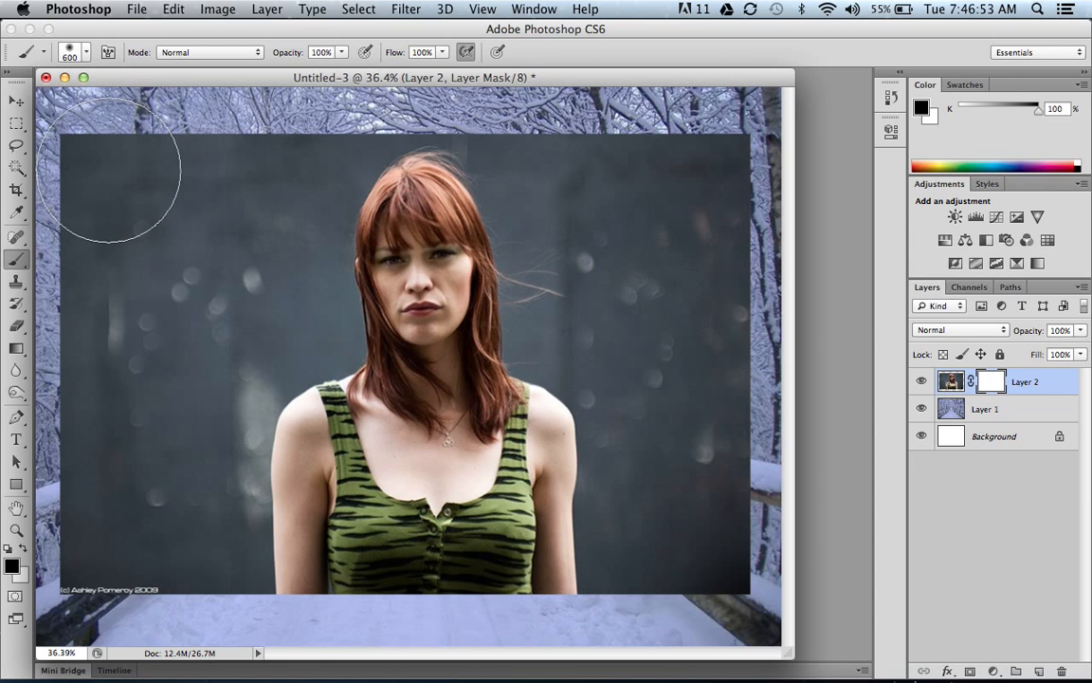
mouse_move(122, 175)
left_mouse_down()
mouse_move(164, 197)
mouse_move(171, 161)
mouse_move(105, 221)
mouse_move(134, 288)
mouse_move(178, 183)
mouse_move(147, 223)
mouse_move(213, 170)
mouse_move(252, 179)
mouse_move(268, 140)
mouse_move(203, 295)
mouse_move(94, 347)
mouse_move(106, 411)
mouse_move(97, 454)
mouse_move(115, 428)
mouse_move(115, 534)
mouse_move(127, 565)
mouse_move(92, 570)
mouse_move(203, 586)
mouse_move(202, 598)
mouse_move(224, 534)
mouse_move(202, 463)
mouse_move(222, 326)
left_mouse_up()
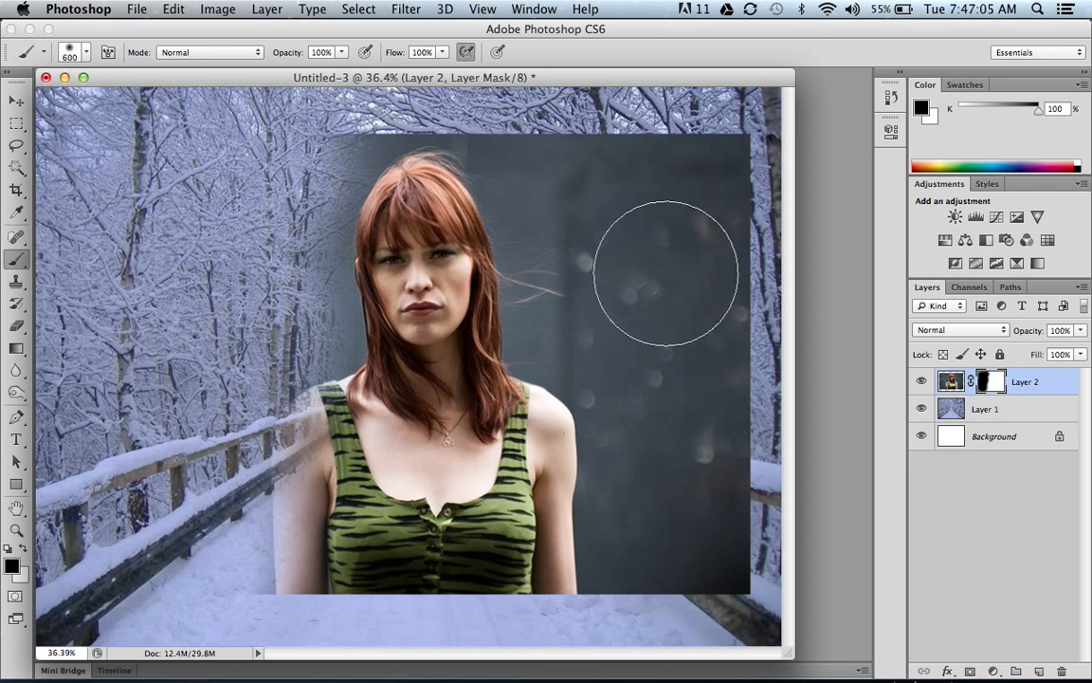
Step: Try a harder brush at 74% hardness to mask out the grey backdrop right of the woman
left_click(85, 53)
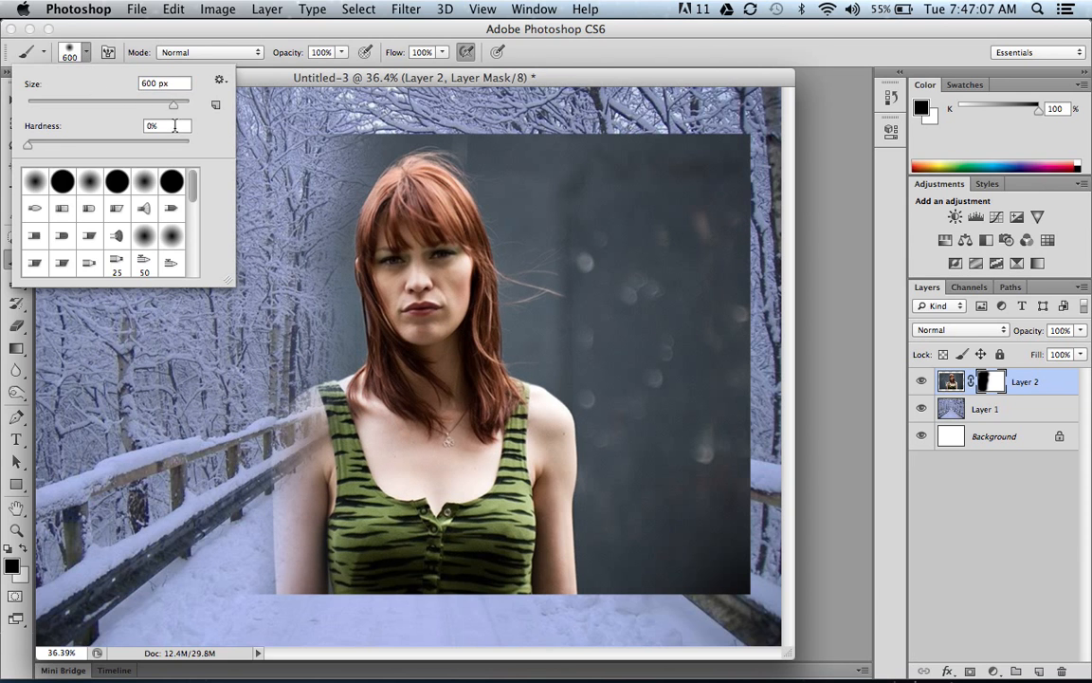
left_click_drag(29, 146, 148, 145)
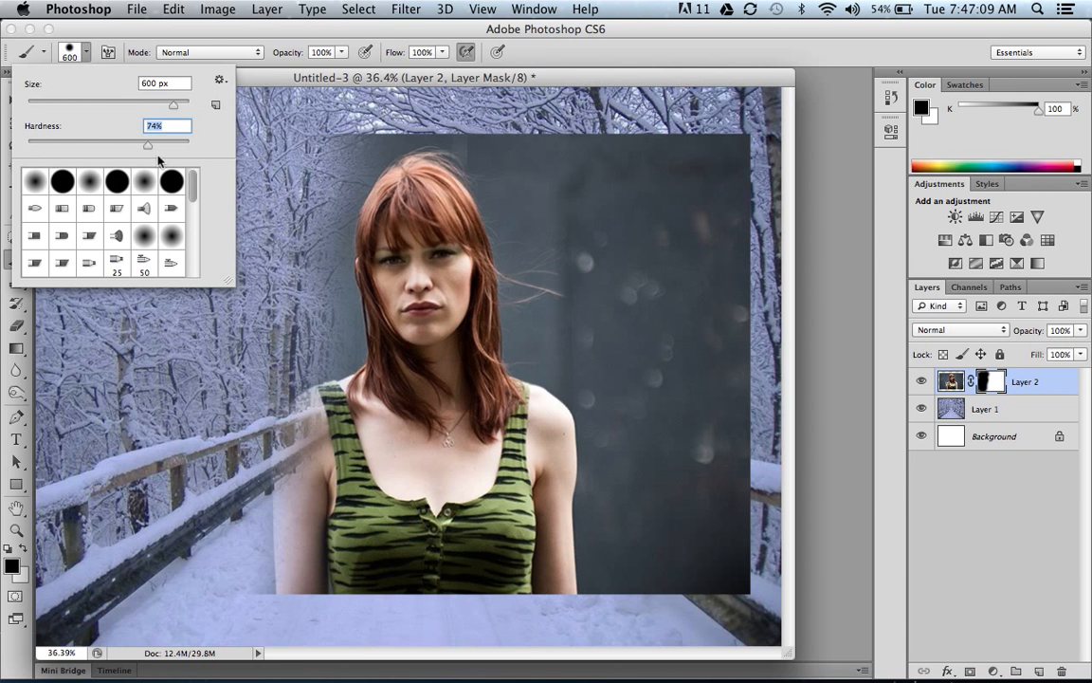
left_click(87, 53)
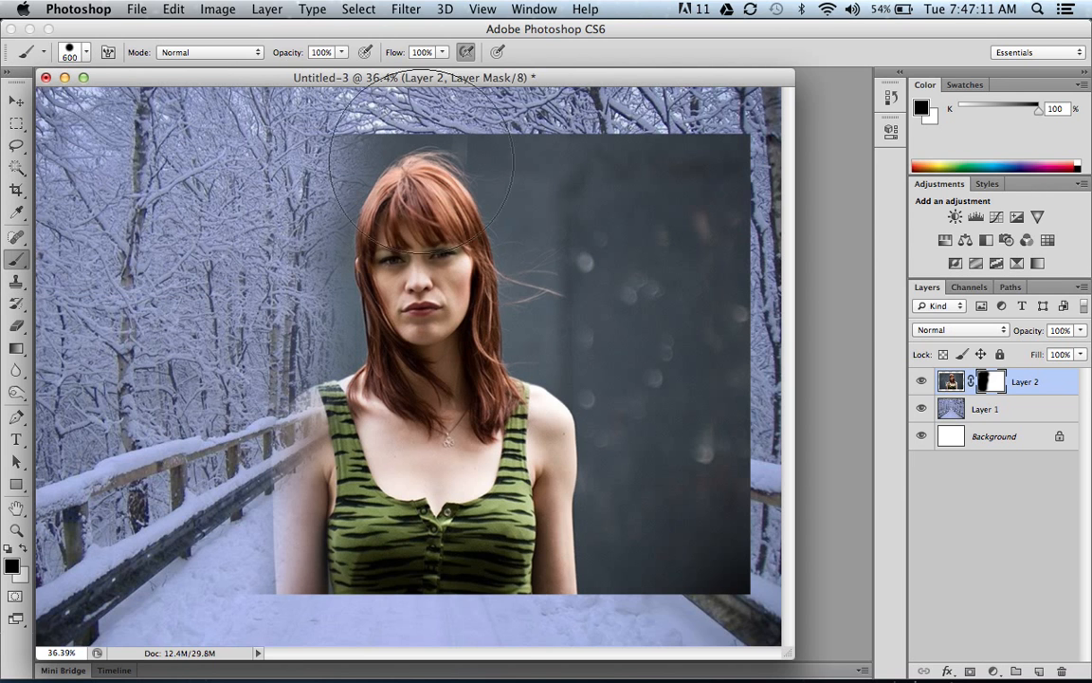
mouse_move(654, 195)
left_mouse_down()
mouse_move(664, 189)
mouse_move(692, 275)
mouse_move(645, 445)
mouse_move(654, 502)
mouse_move(685, 542)
mouse_move(621, 560)
mouse_move(668, 491)
mouse_move(611, 418)
mouse_move(607, 332)
left_mouse_up()
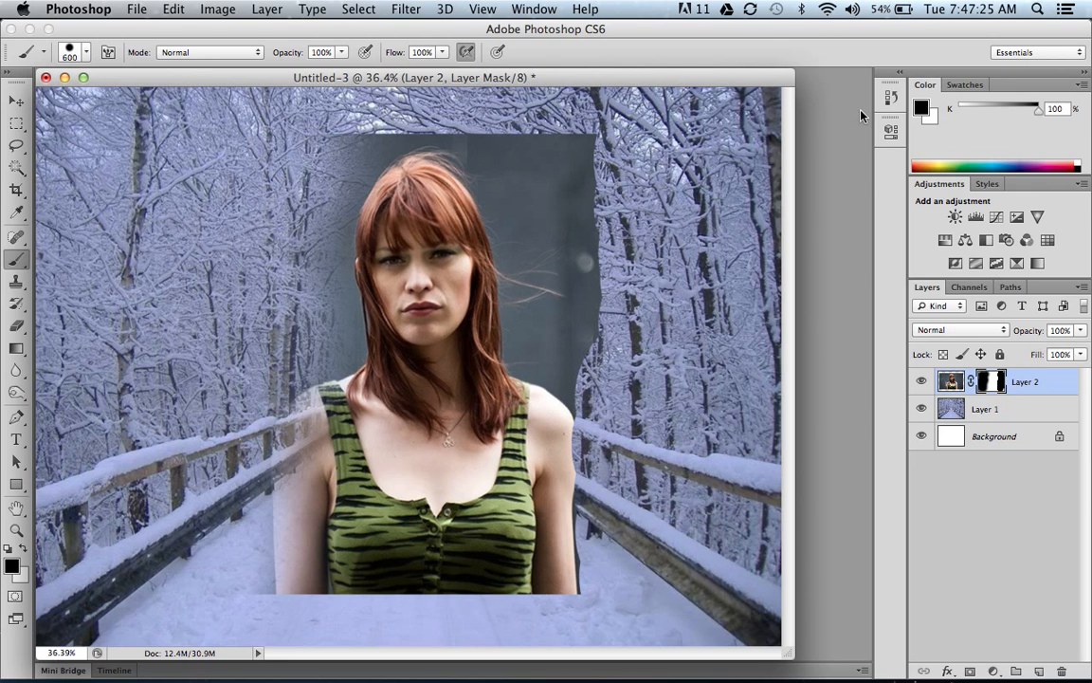
Step: Show the enlarged document history and revert to the first brush stroke made after adding the layer mask
left_click(890, 99)
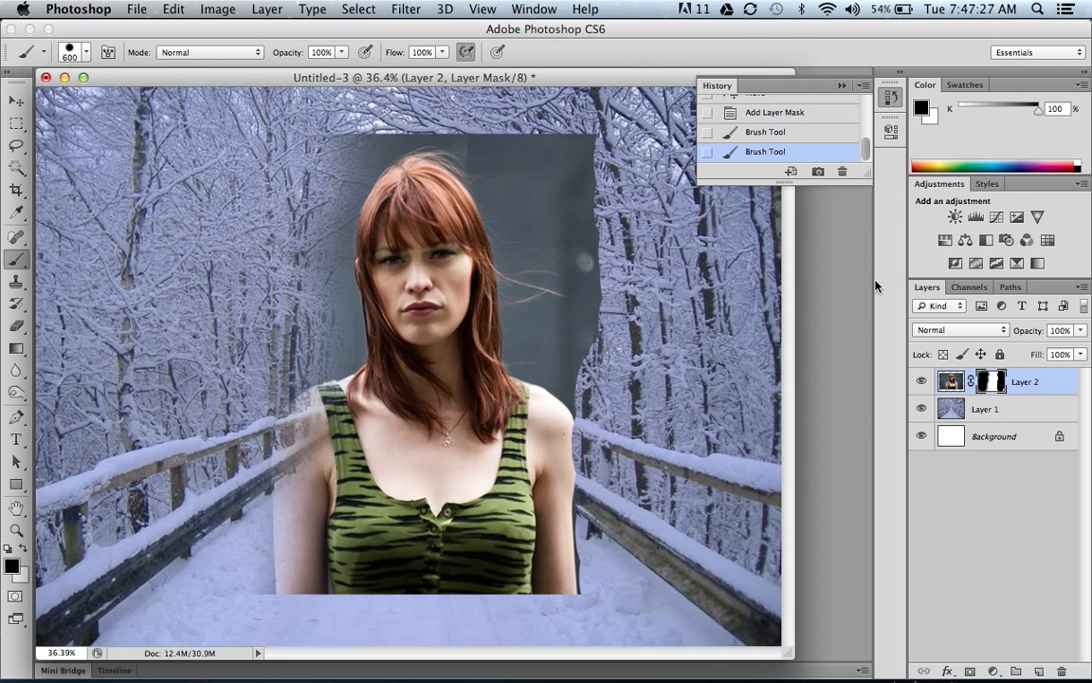
left_click_drag(866, 170, 866, 454)
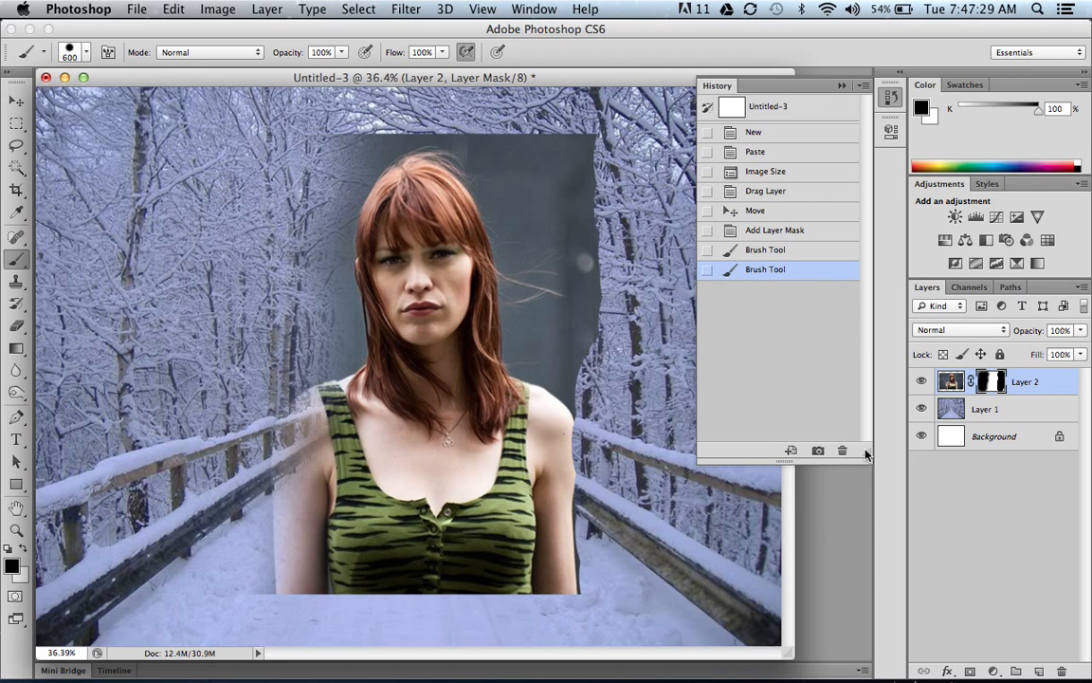
left_click(764, 249)
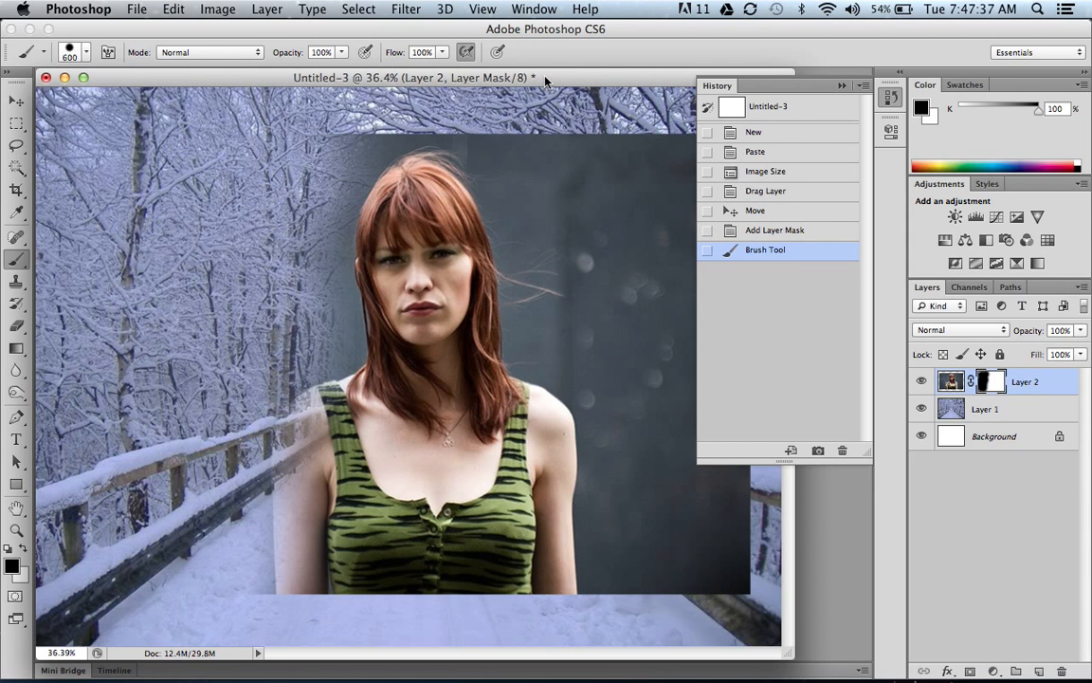
Step: Set the brush hardness to 0% and paint the mask softly around the woman to hide the remaining grey backdrop
key("super+minus")
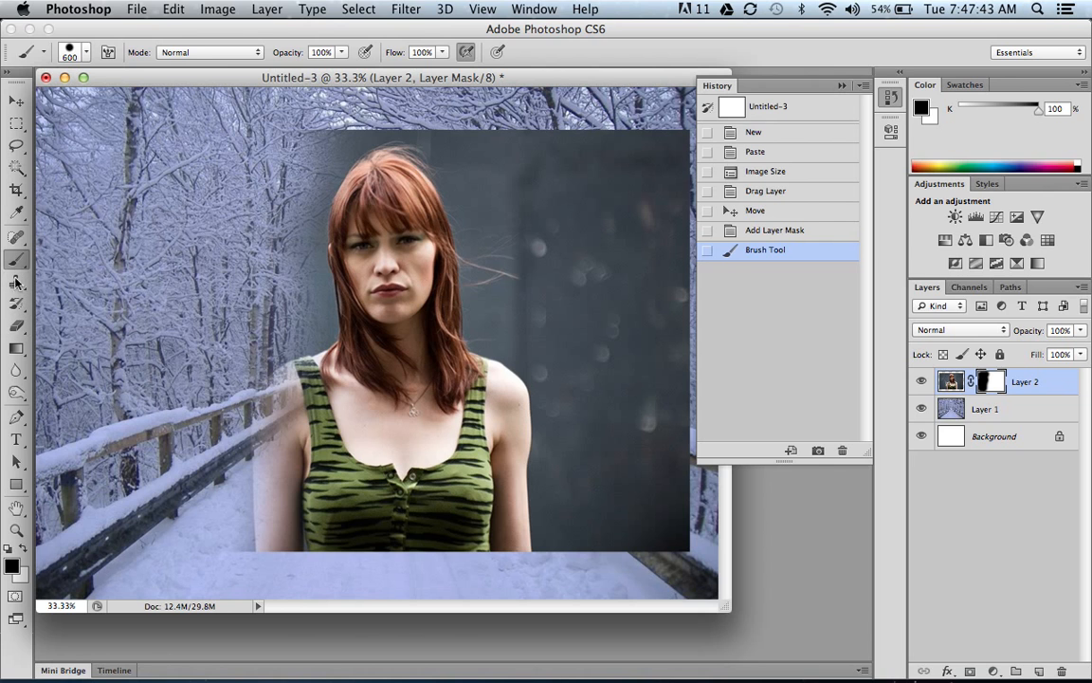
left_click(86, 53)
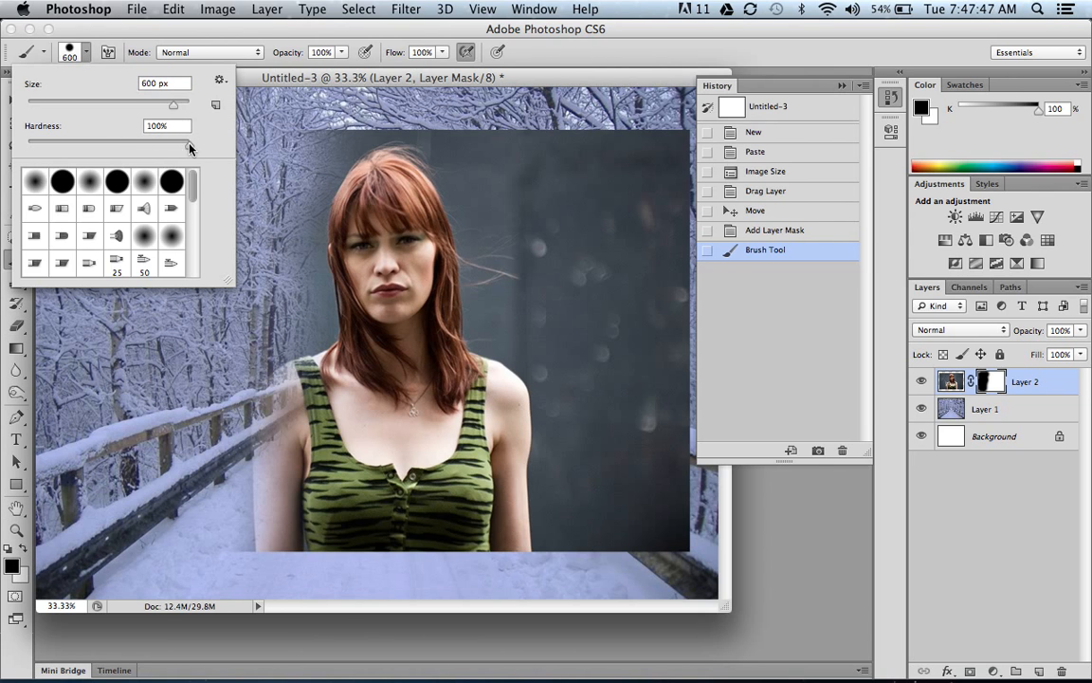
left_click_drag(189, 145, 5, 132)
left_click(84, 55)
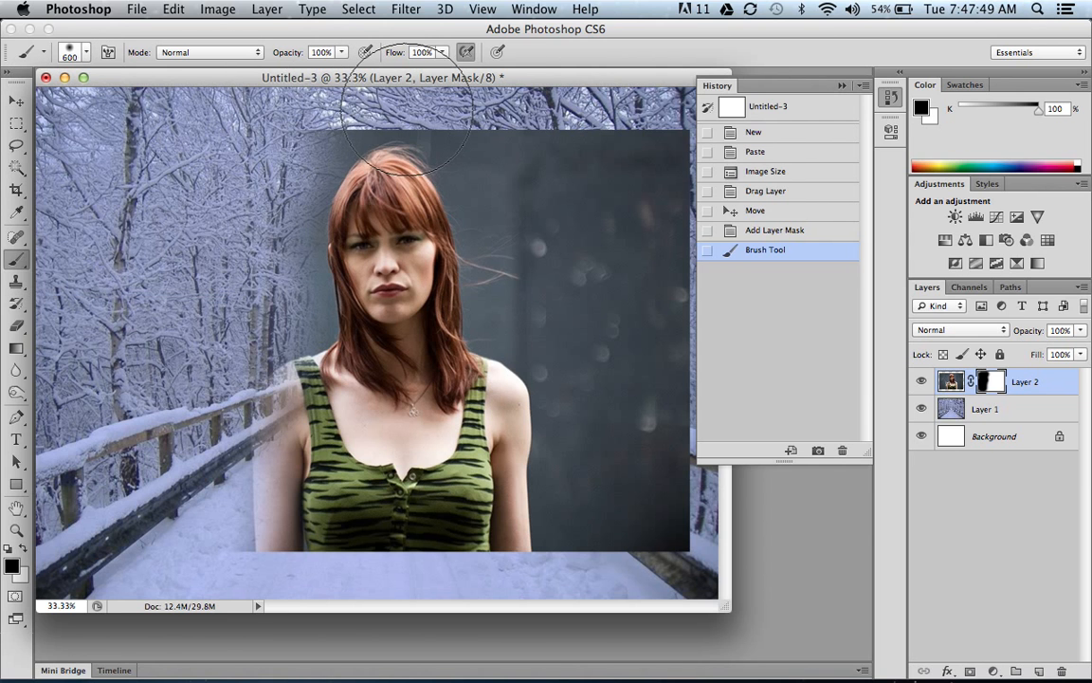
mouse_move(519, 134)
left_mouse_down()
mouse_move(689, 185)
mouse_move(648, 212)
mouse_move(633, 176)
mouse_move(677, 345)
mouse_move(676, 442)
mouse_move(656, 510)
mouse_move(565, 563)
mouse_move(481, 572)
mouse_move(375, 573)
mouse_move(242, 550)
mouse_move(340, 562)
mouse_move(274, 562)
mouse_move(489, 560)
mouse_move(616, 496)
mouse_move(534, 283)
mouse_move(525, 184)
mouse_move(460, 131)
mouse_move(381, 110)
mouse_move(321, 156)
mouse_move(289, 370)
left_mouse_up()
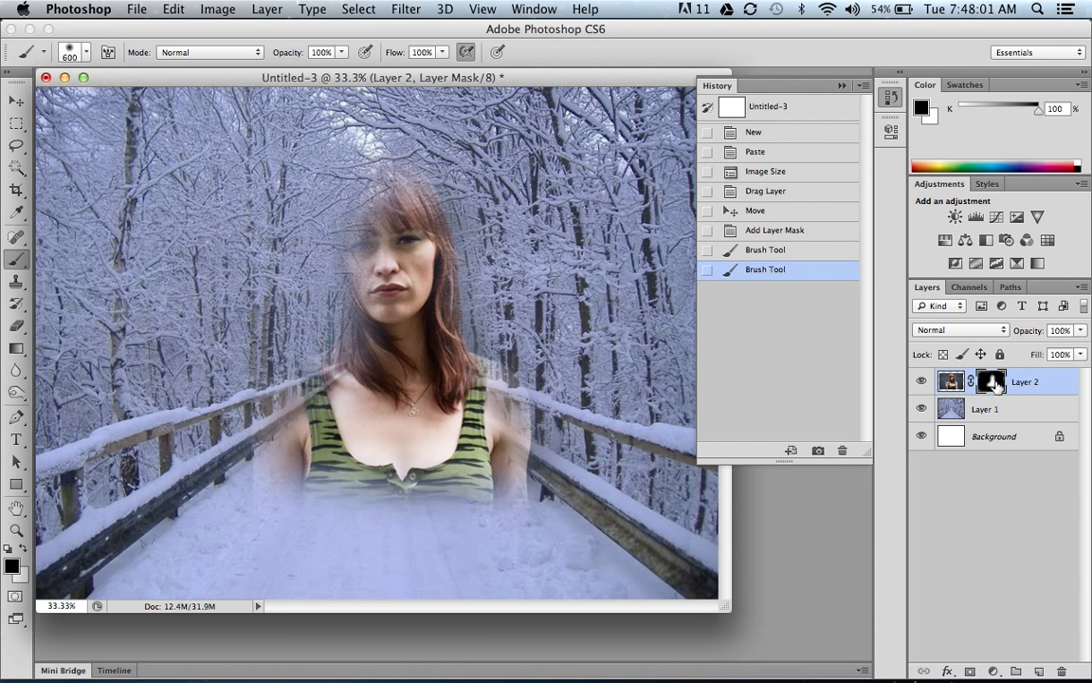
Step: Switch the foreground to white and paint the mask to restore the woman's hair, face, shoulders, arms and lower top
left_click(24, 554)
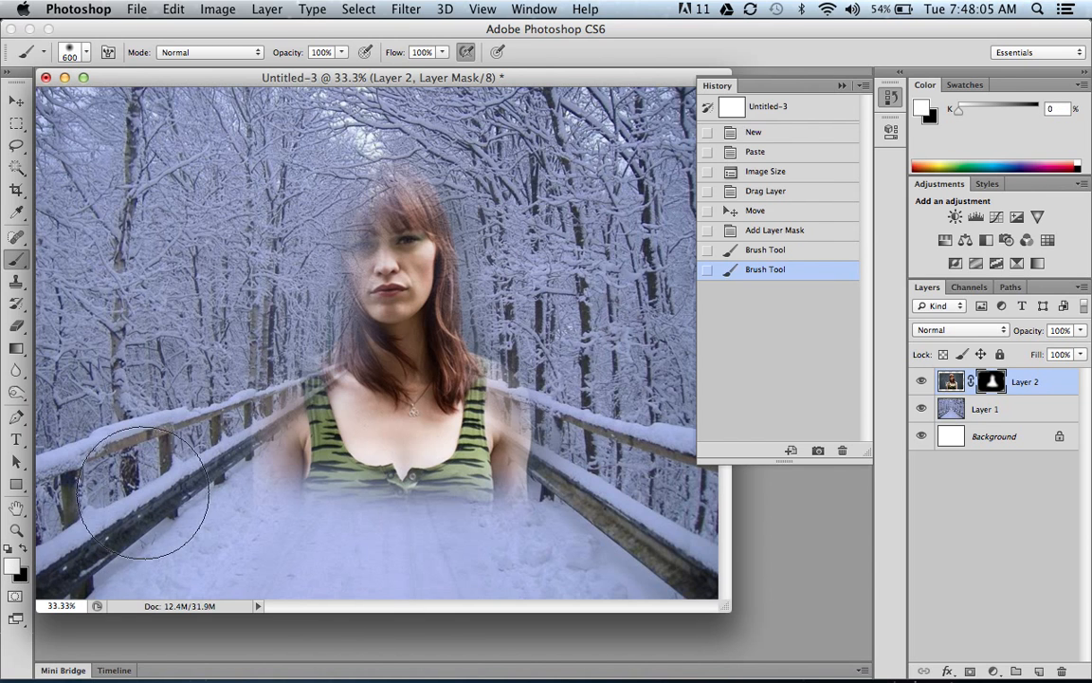
left_click_drag(316, 463, 323, 366)
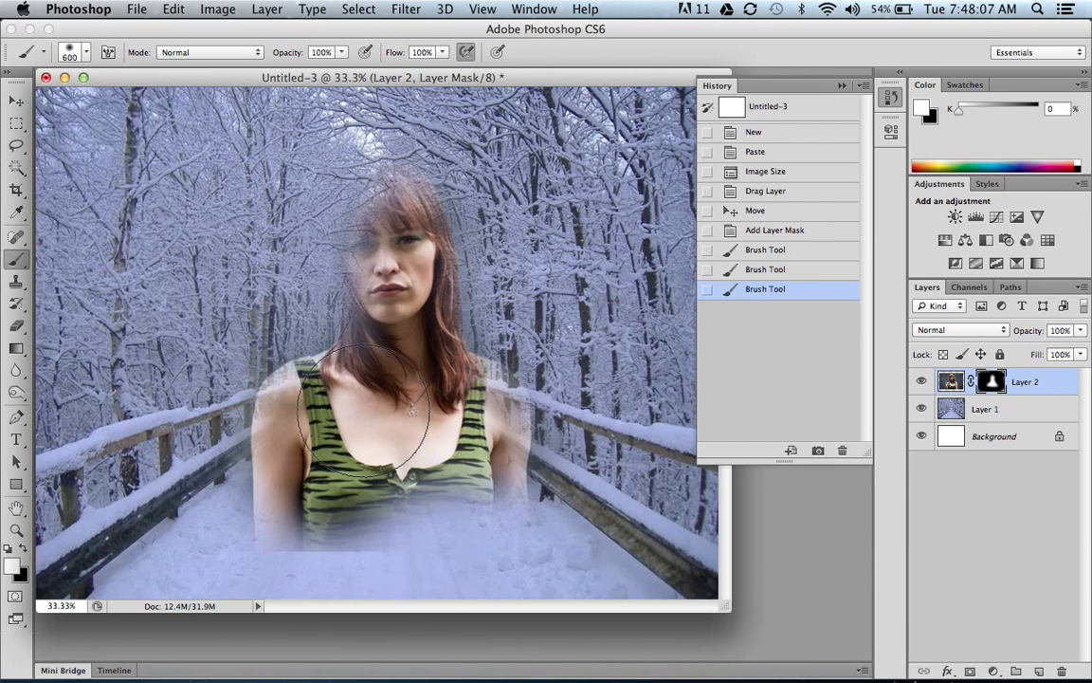
mouse_move(361, 234)
left_mouse_down()
mouse_move(396, 253)
mouse_move(398, 278)
left_mouse_up()
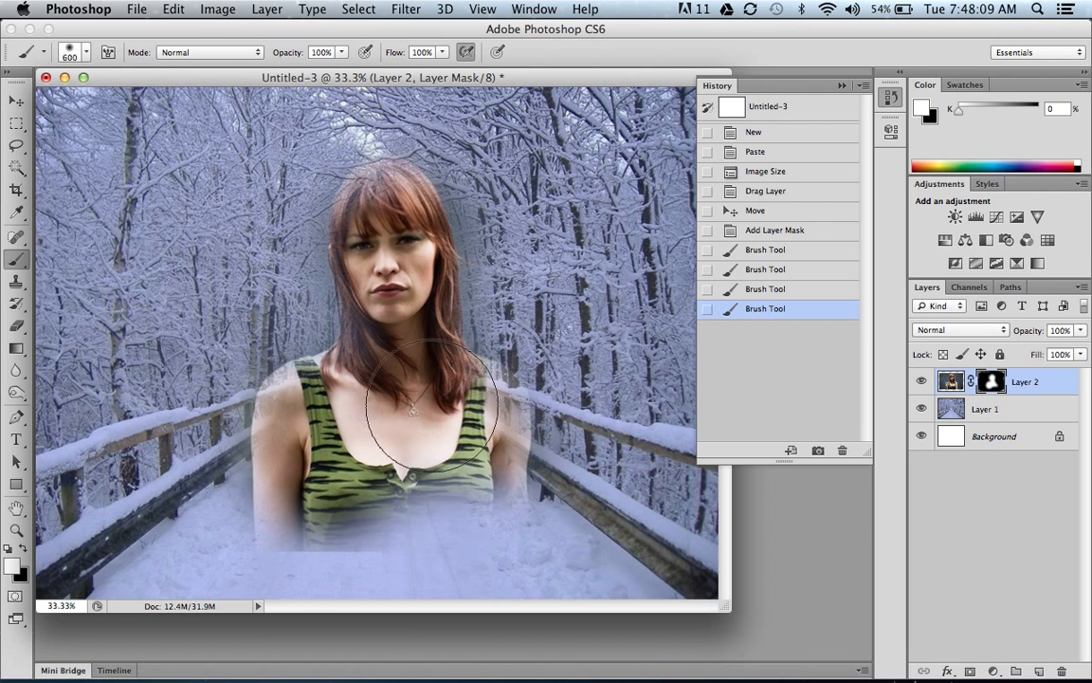
left_click_drag(444, 414, 438, 432)
left_click(459, 495)
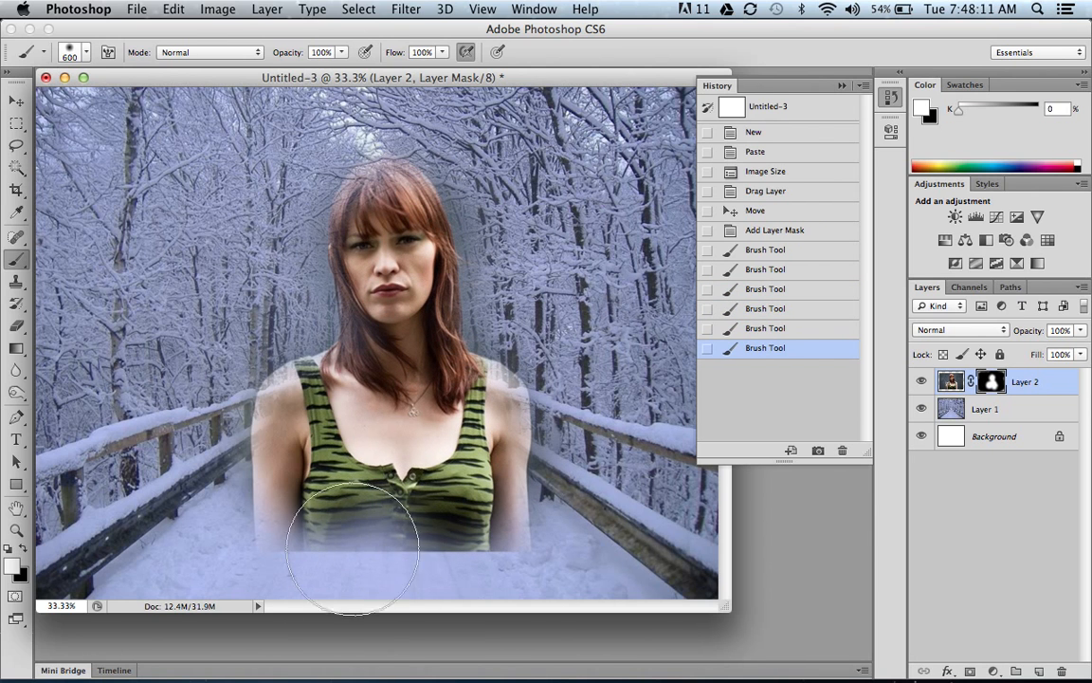
Step: Switch the foreground back to black and mask the woman's hard lower edge with a smaller brush so she fades into the snow
left_click(23, 550)
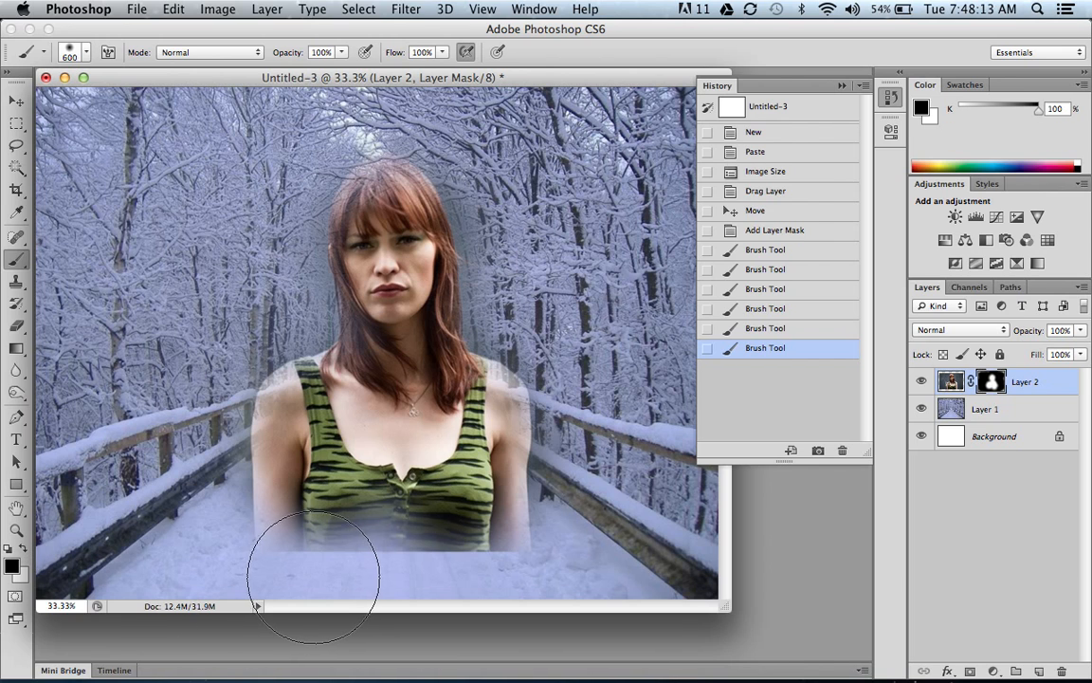
key("bracketleft")
key("bracketleft")
key("bracketleft")
key("bracketleft")
key("bracketleft")
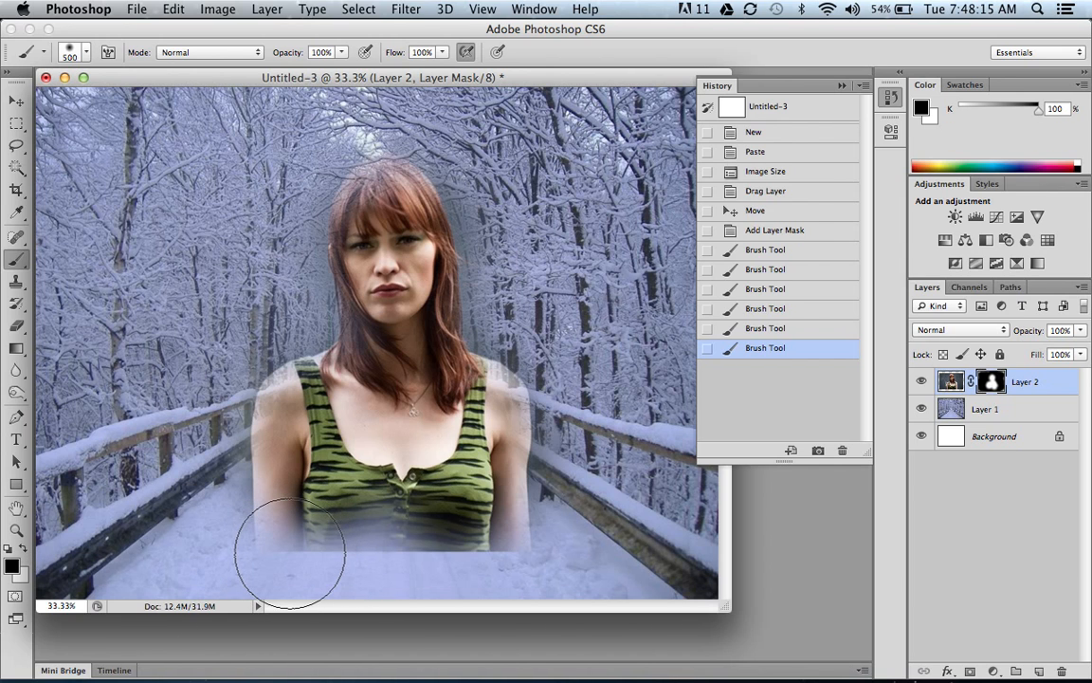
mouse_move(277, 560)
left_mouse_down()
mouse_move(499, 566)
mouse_move(395, 564)
mouse_move(510, 542)
mouse_move(490, 453)
left_mouse_up()
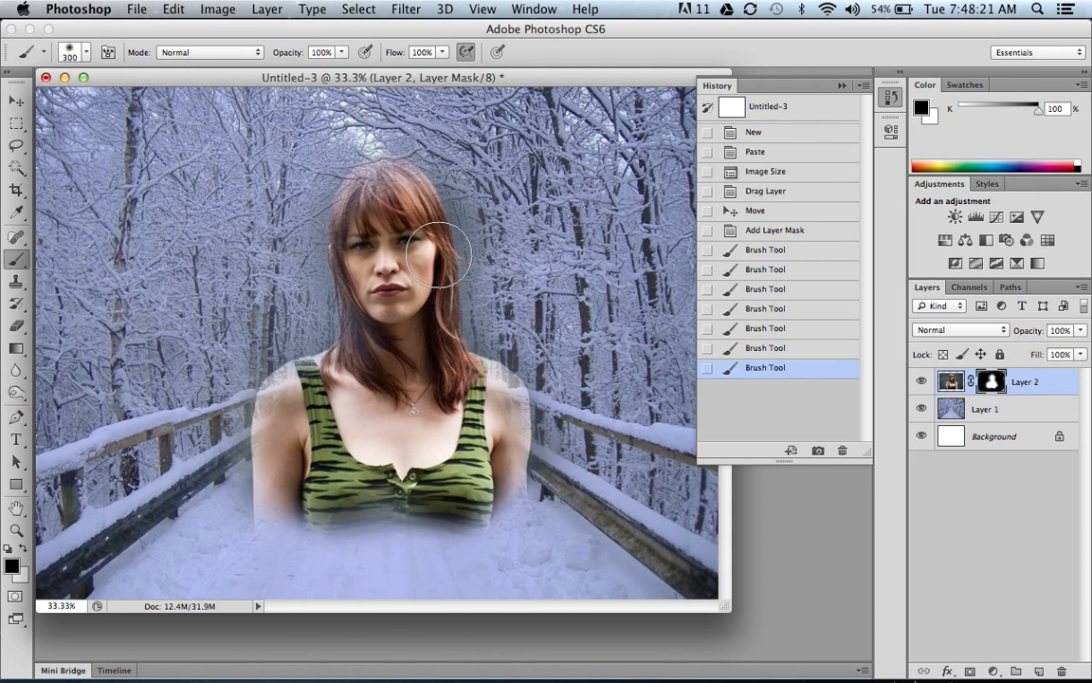
Step: Move the woman lower and use Free Transform to scale her to 70.16% width and 66.62% height, centred on the snowy path
left_click(16, 101)
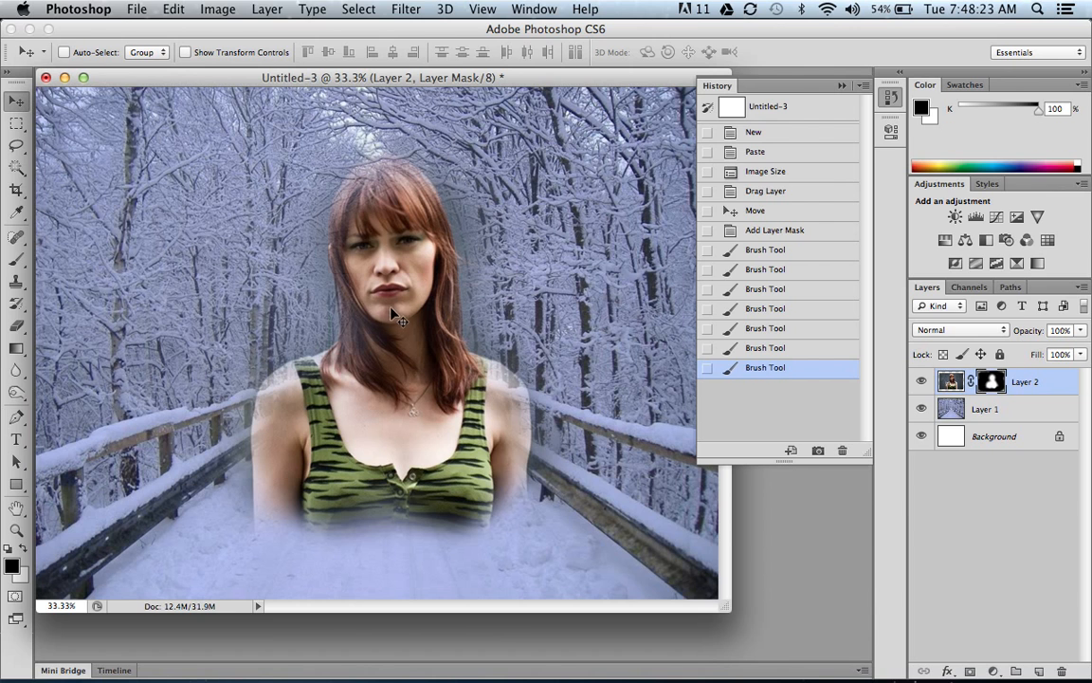
left_click_drag(397, 316, 394, 344)
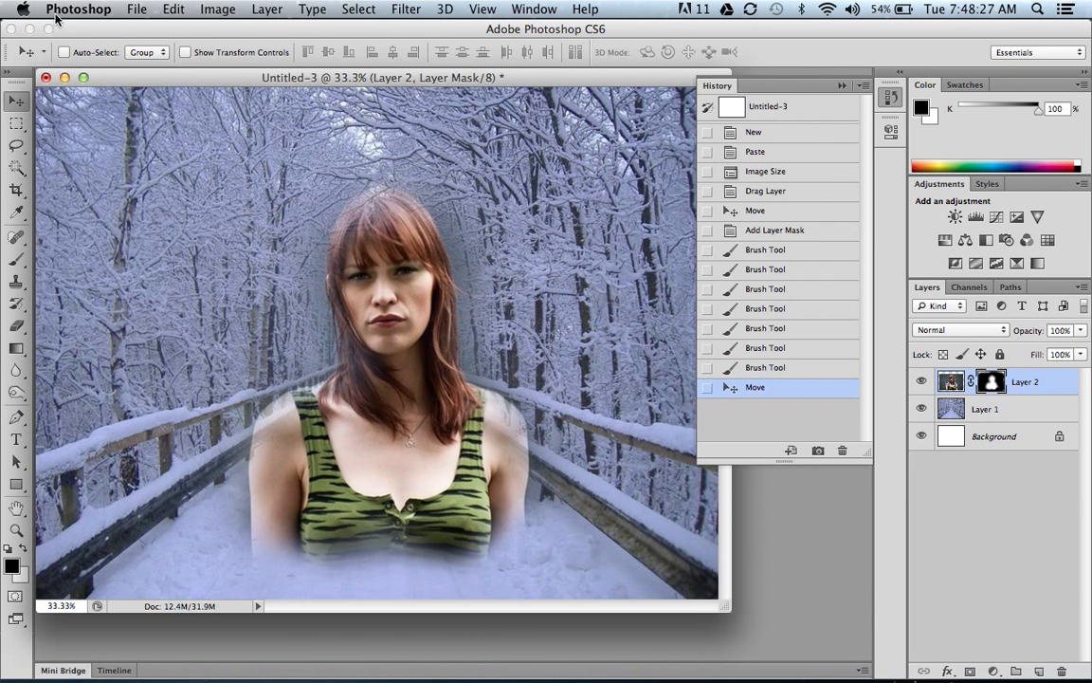
left_click(175, 10)
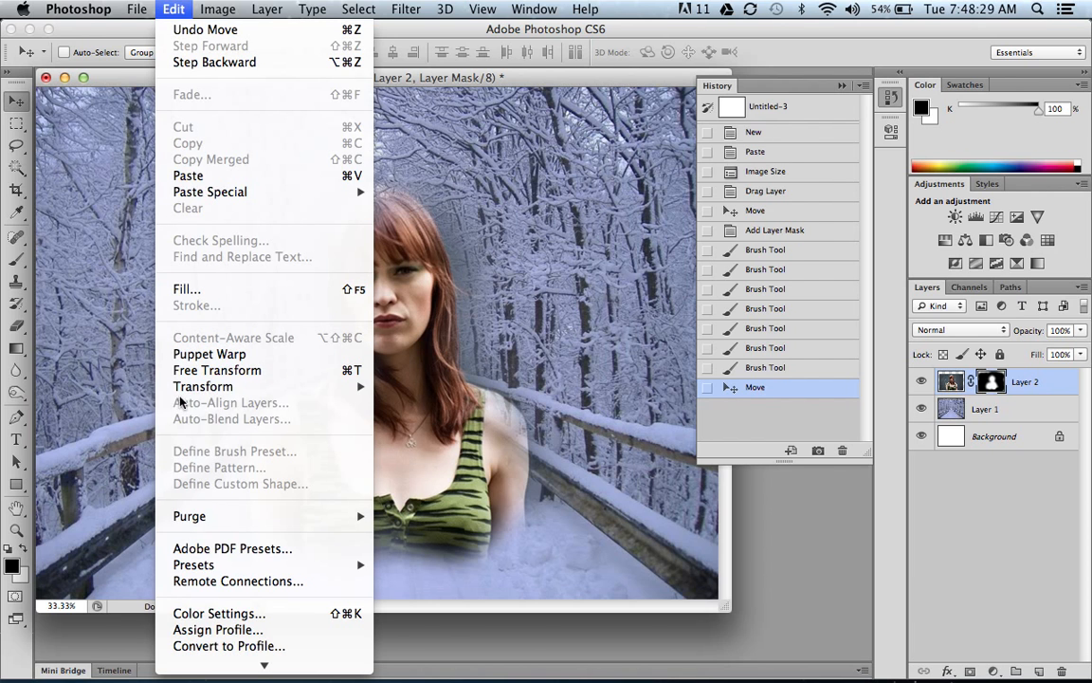
left_click(198, 373)
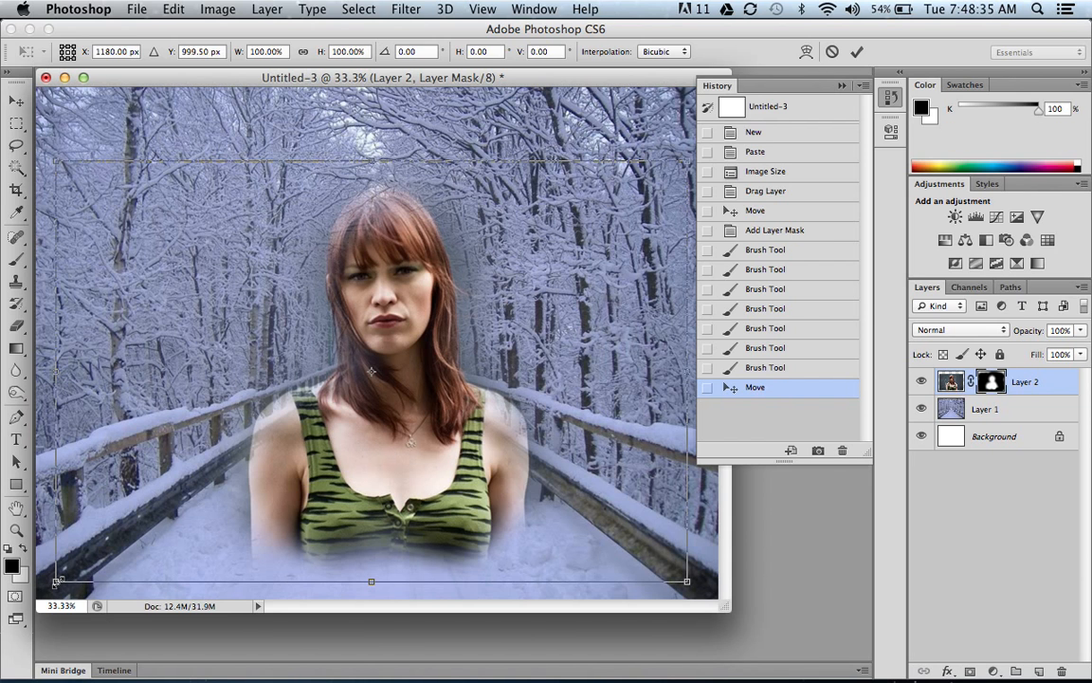
left_click_drag(56, 581, 174, 483)
left_click_drag(447, 395, 394, 465)
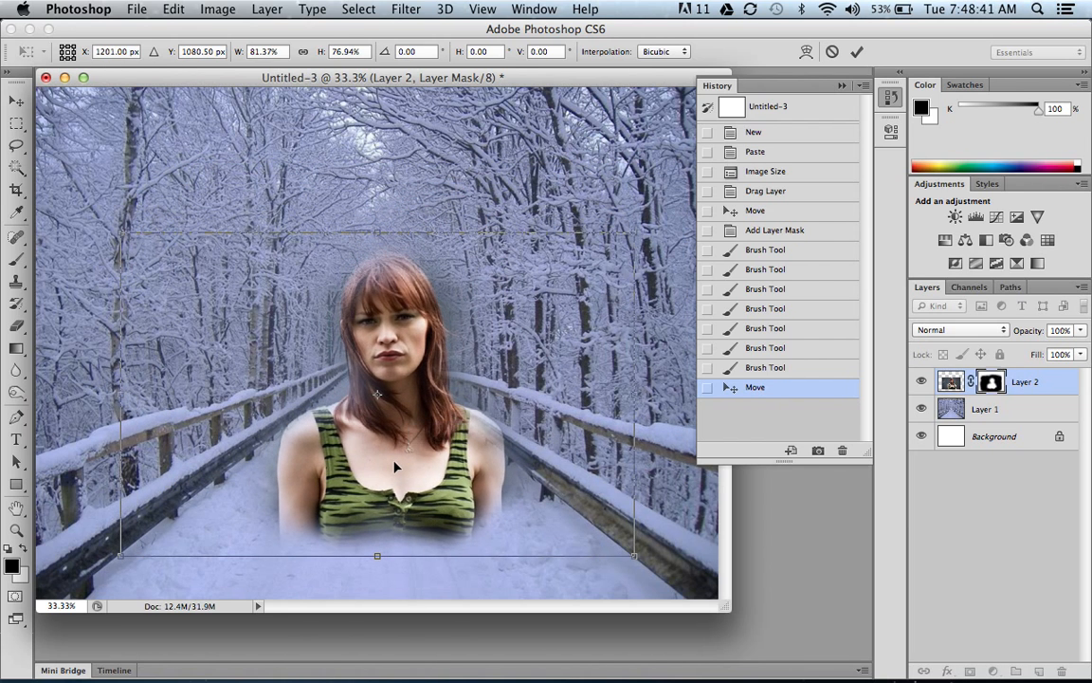
left_click_drag(635, 557, 563, 512)
left_click_drag(402, 446, 418, 484)
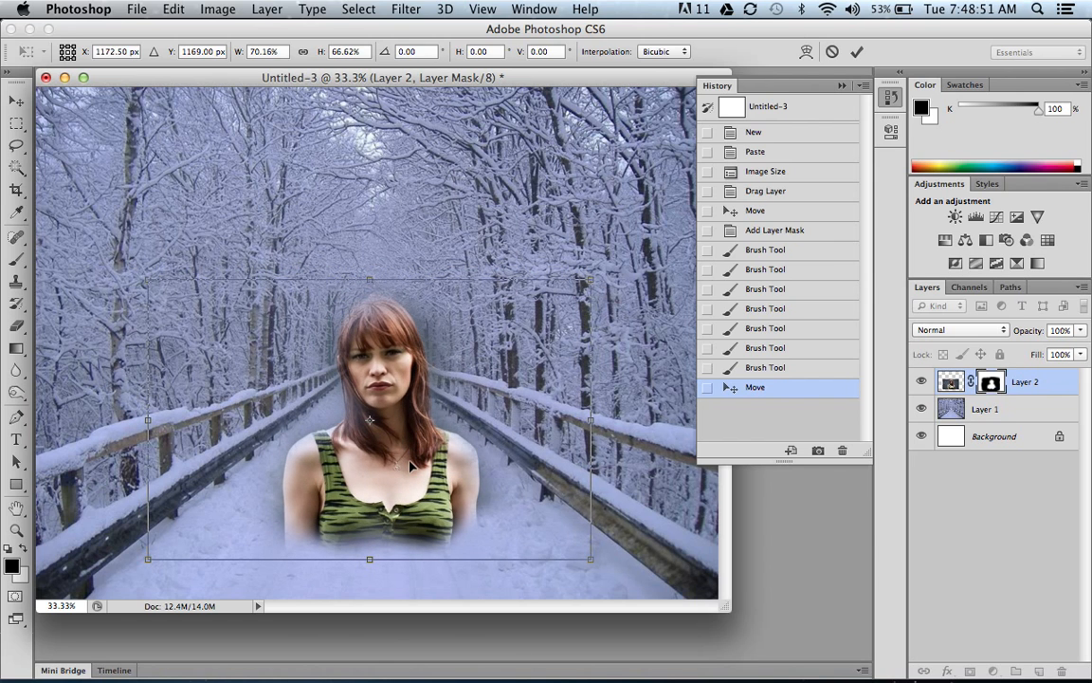
key("Return")
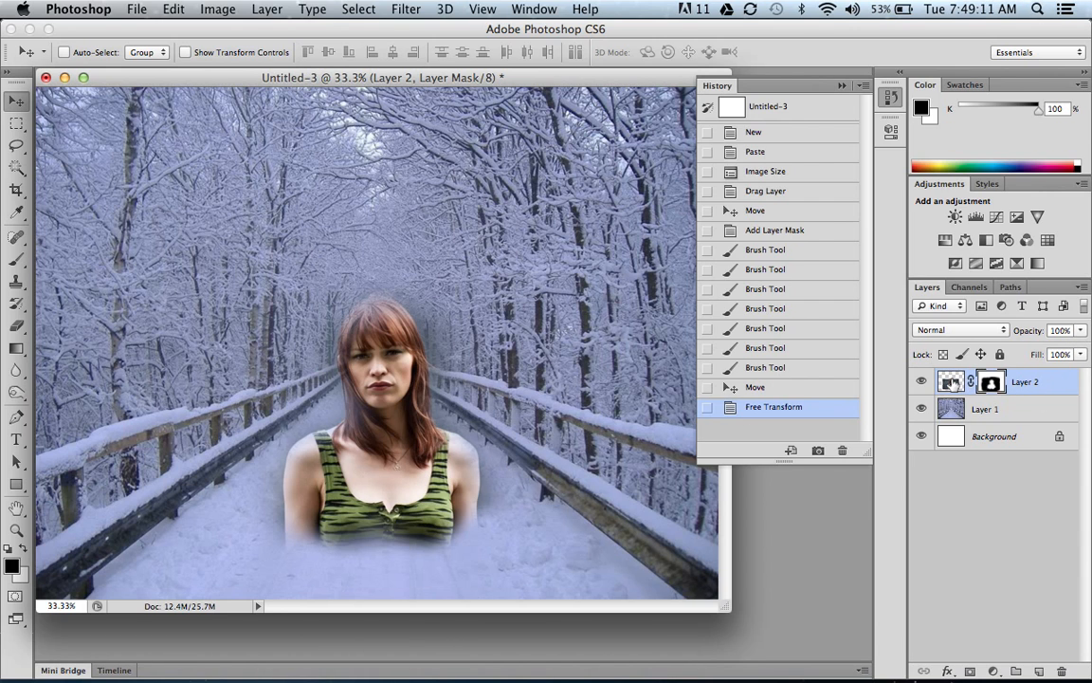
Step: Target the woman's image instead of its mask and lower the layer's opacity to 62%
left_click(952, 383)
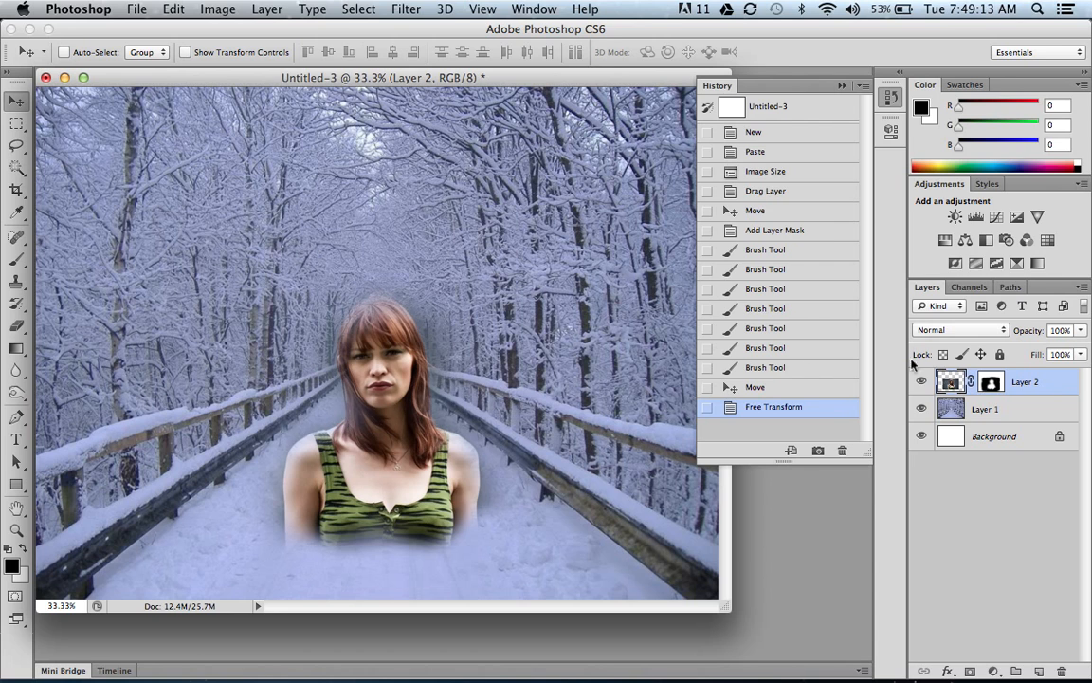
left_click(1080, 331)
left_click_drag(1081, 351, 1052, 352)
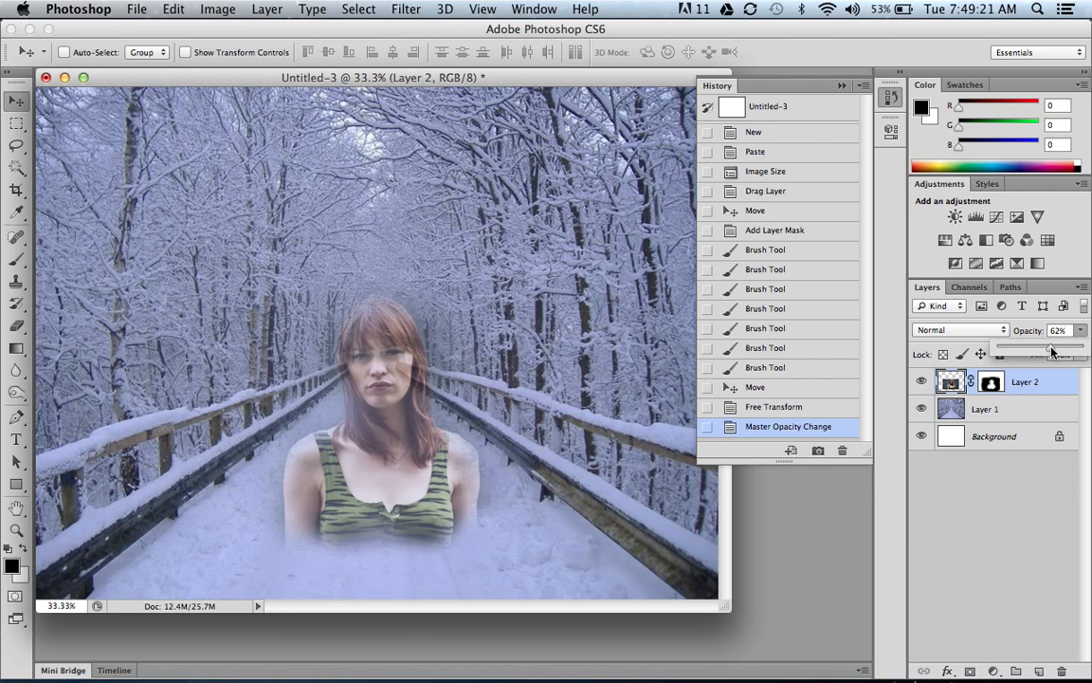